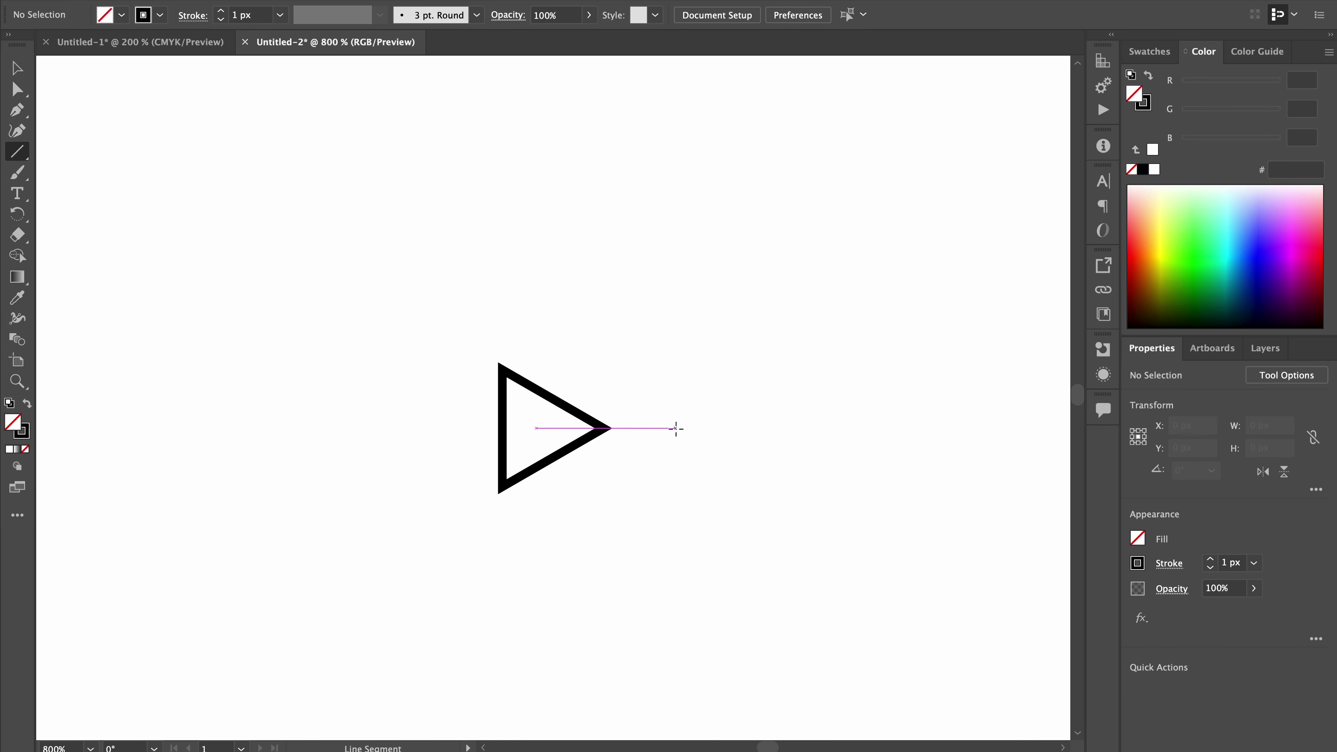
# Enter a 15 px length to create the horizontal line beside the triangle's tip
pyautogui.write('15 px')
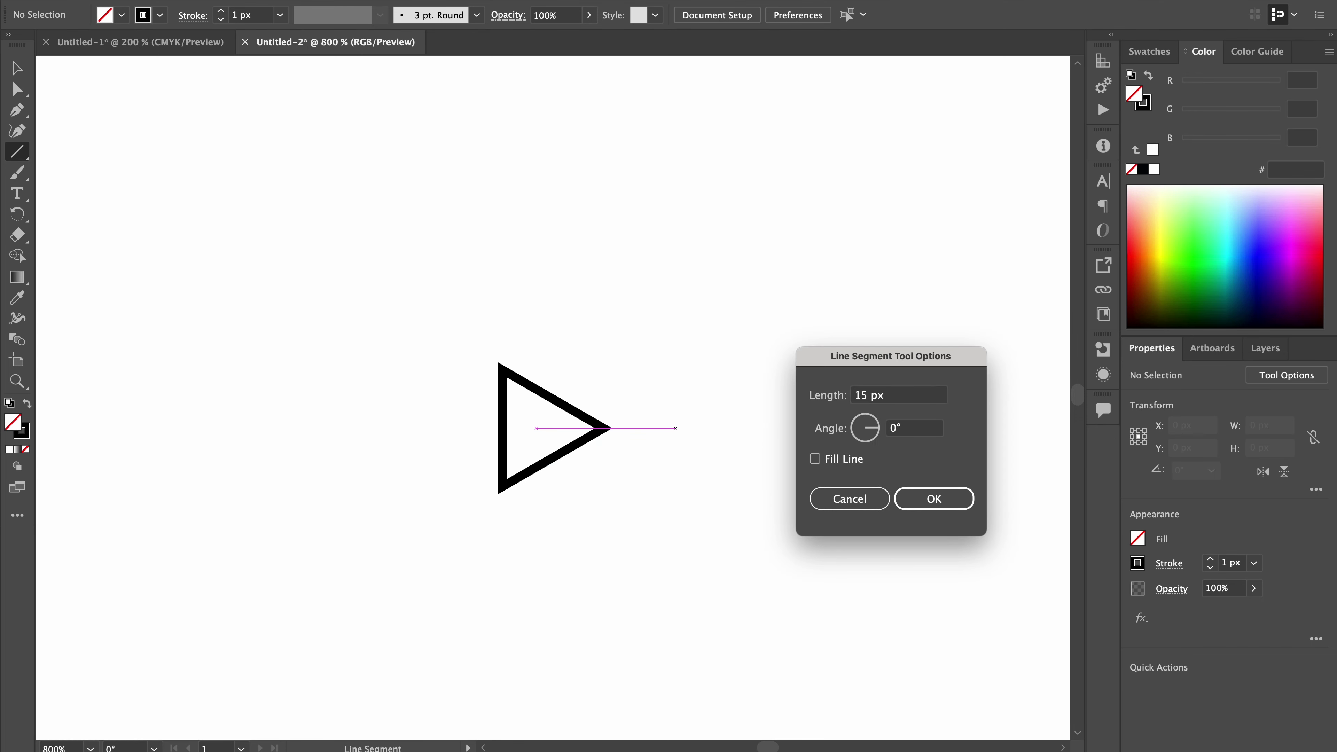
pyautogui.press('Return')
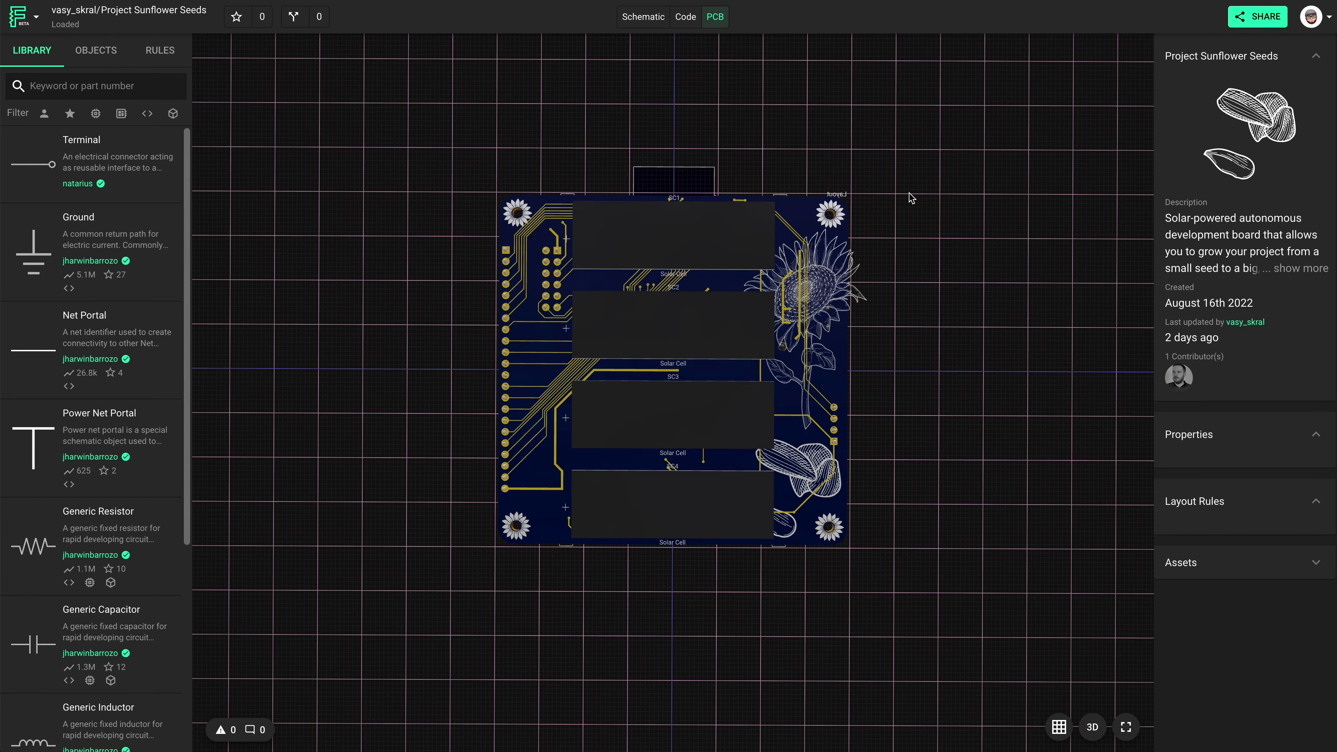
# Tilt the board into a 3D view, then start adding a new file in the asset manager
pyautogui.moveTo(911, 198); pyautogui.dragTo(908, 532)
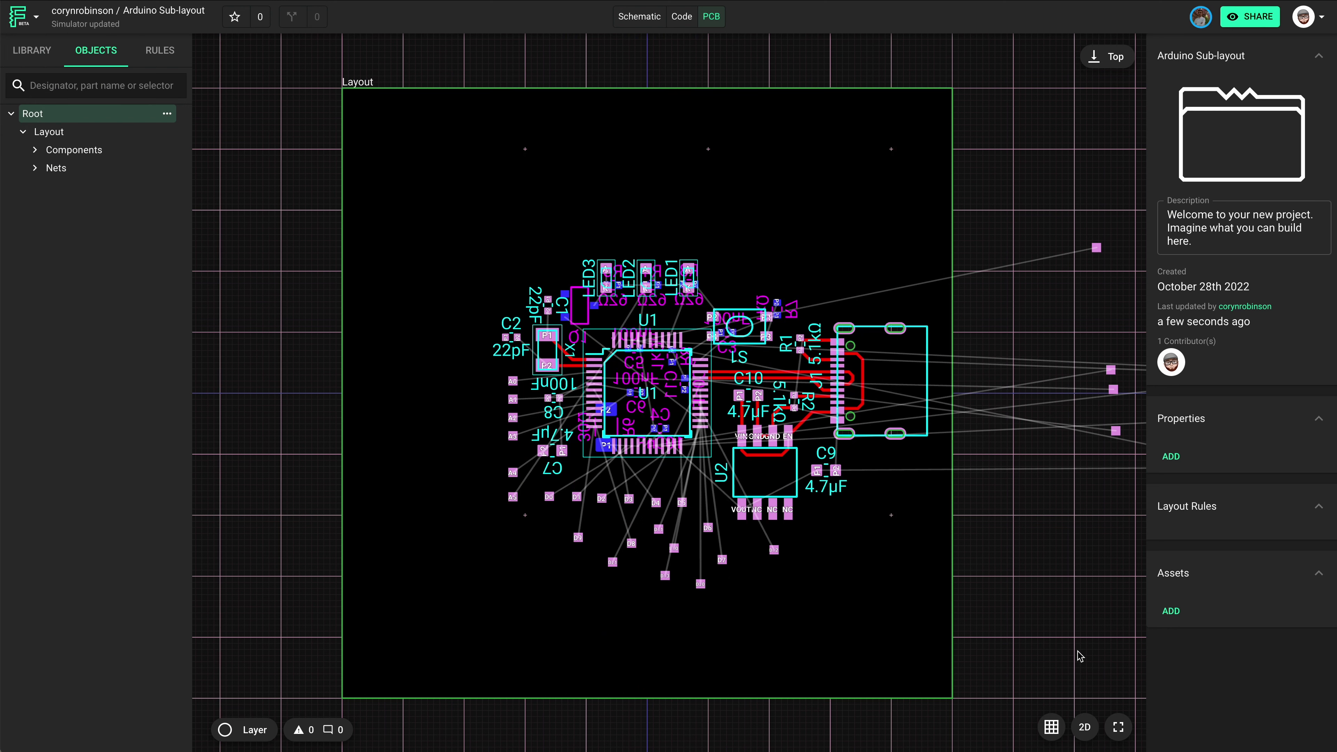
pyautogui.click(1172, 611)
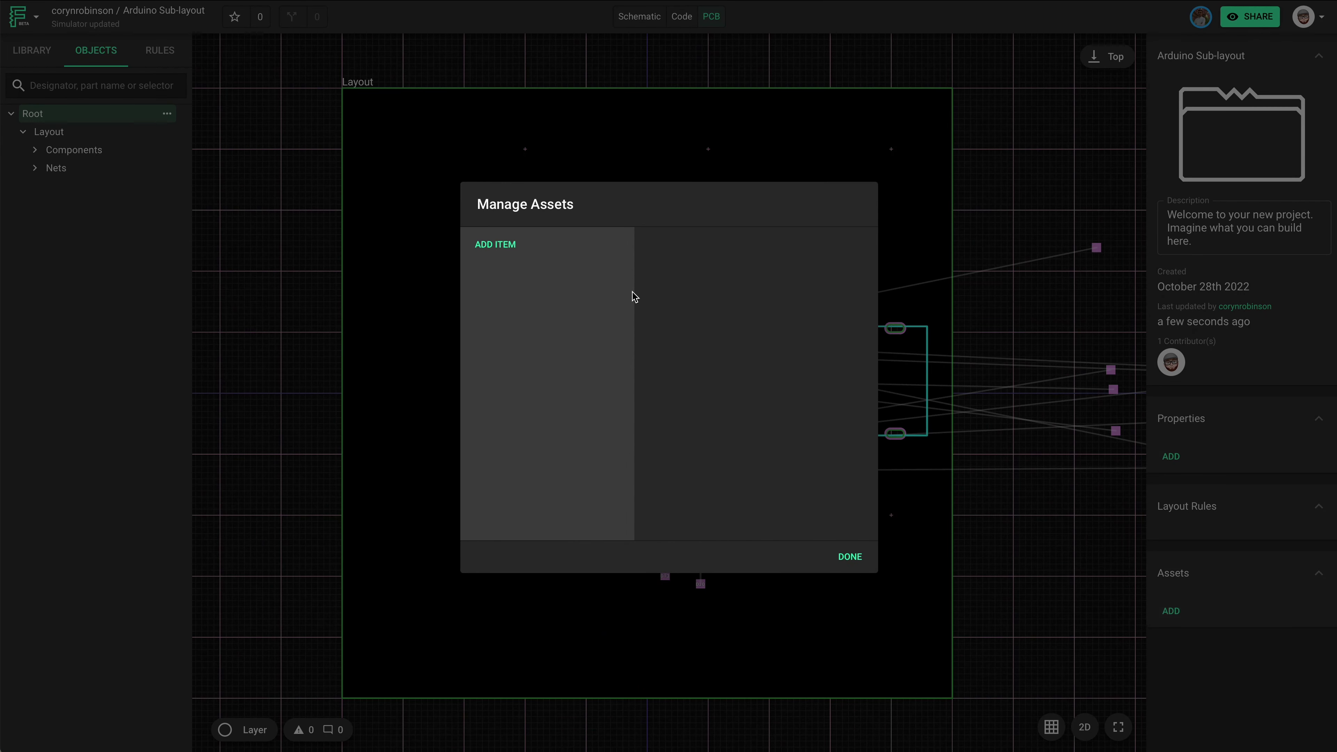
pyautogui.click(500, 252)
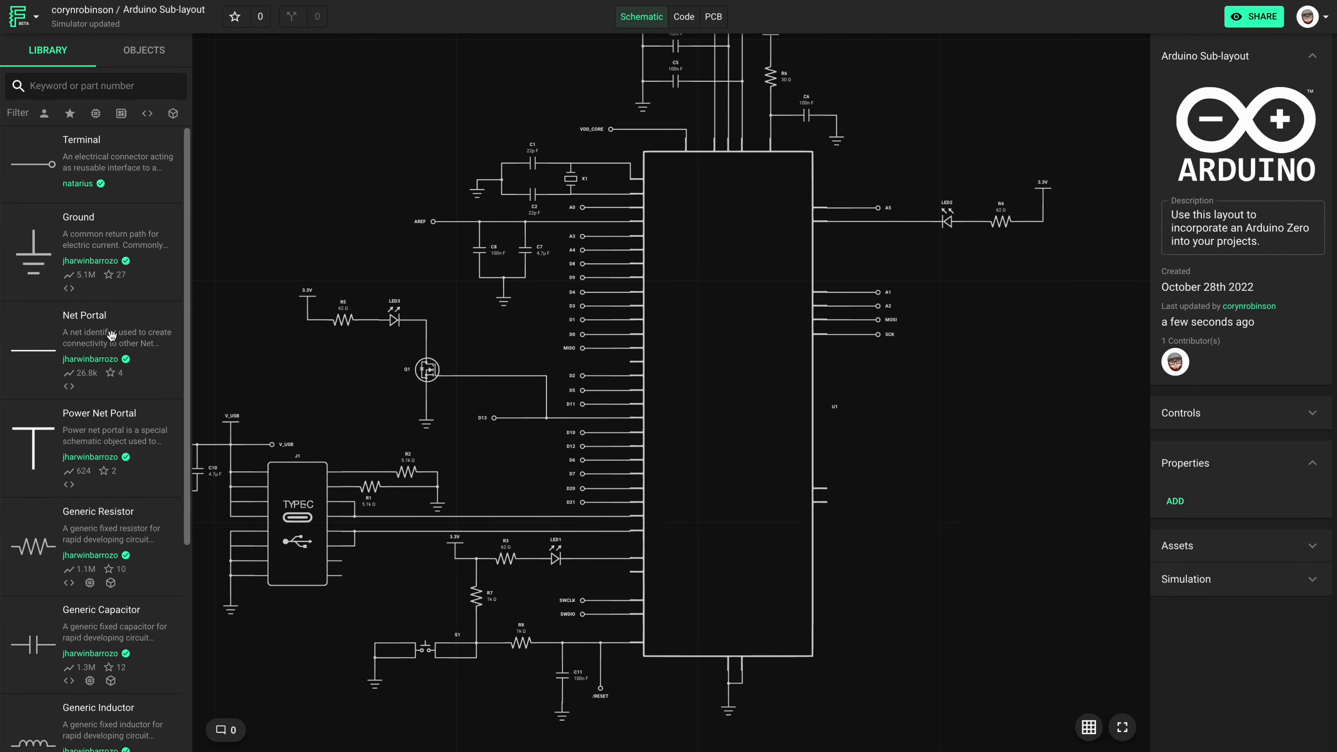
pyautogui.scroll(-5, 122, 364)
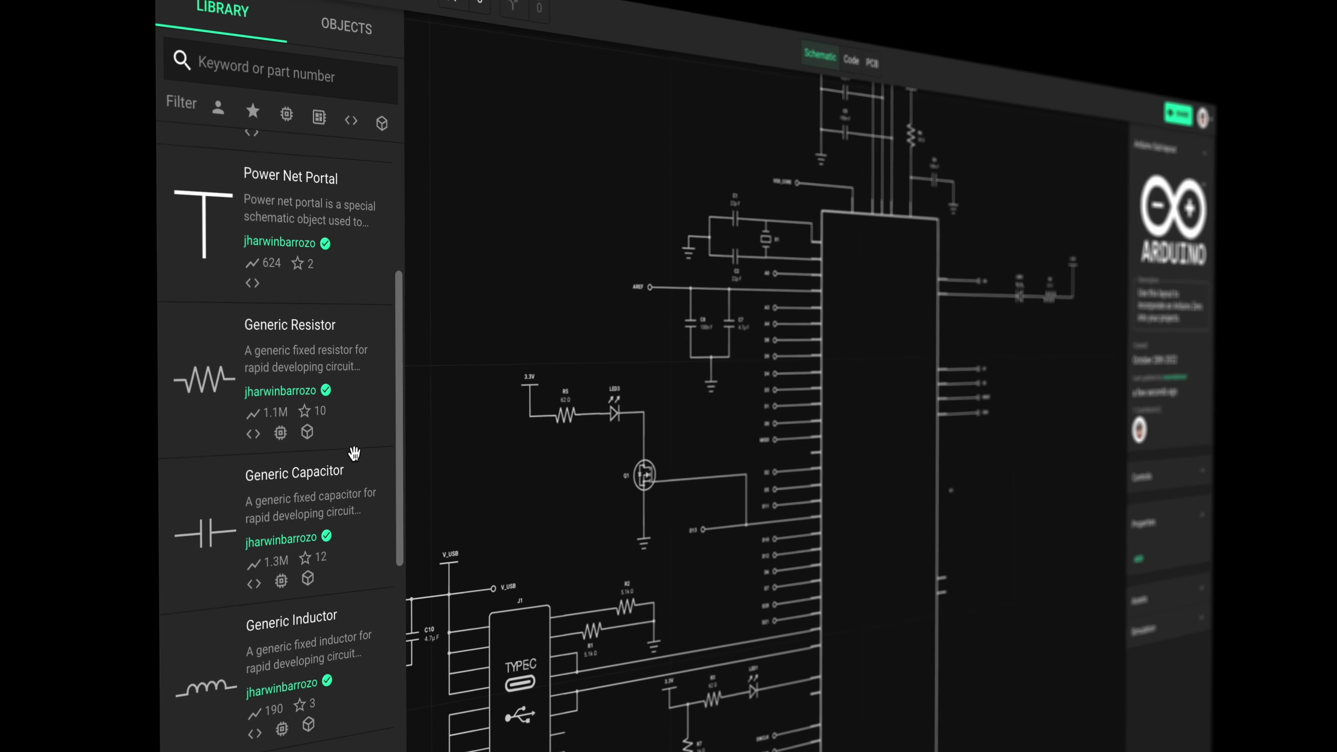
pyautogui.scroll(-6, 320, 437)
pyautogui.scroll(-6, 353, 456)
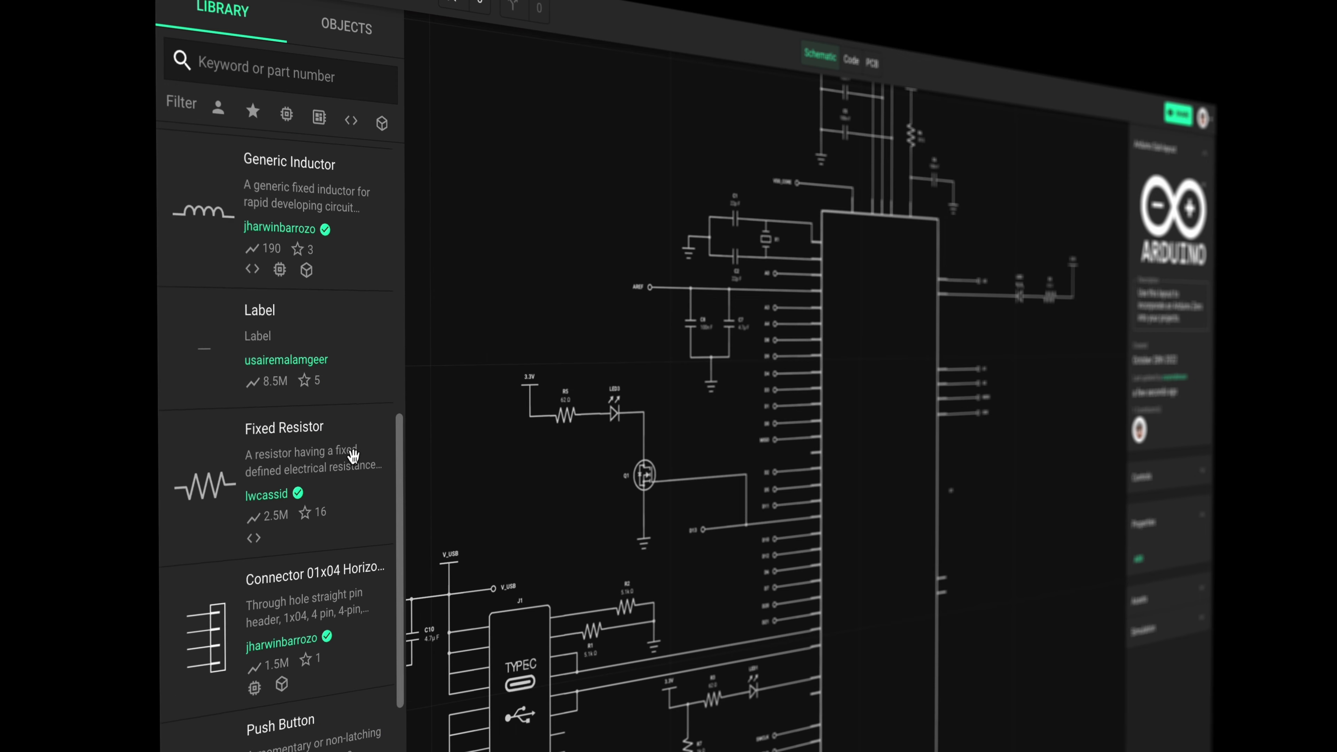
pyautogui.scroll(-6, 353, 456)
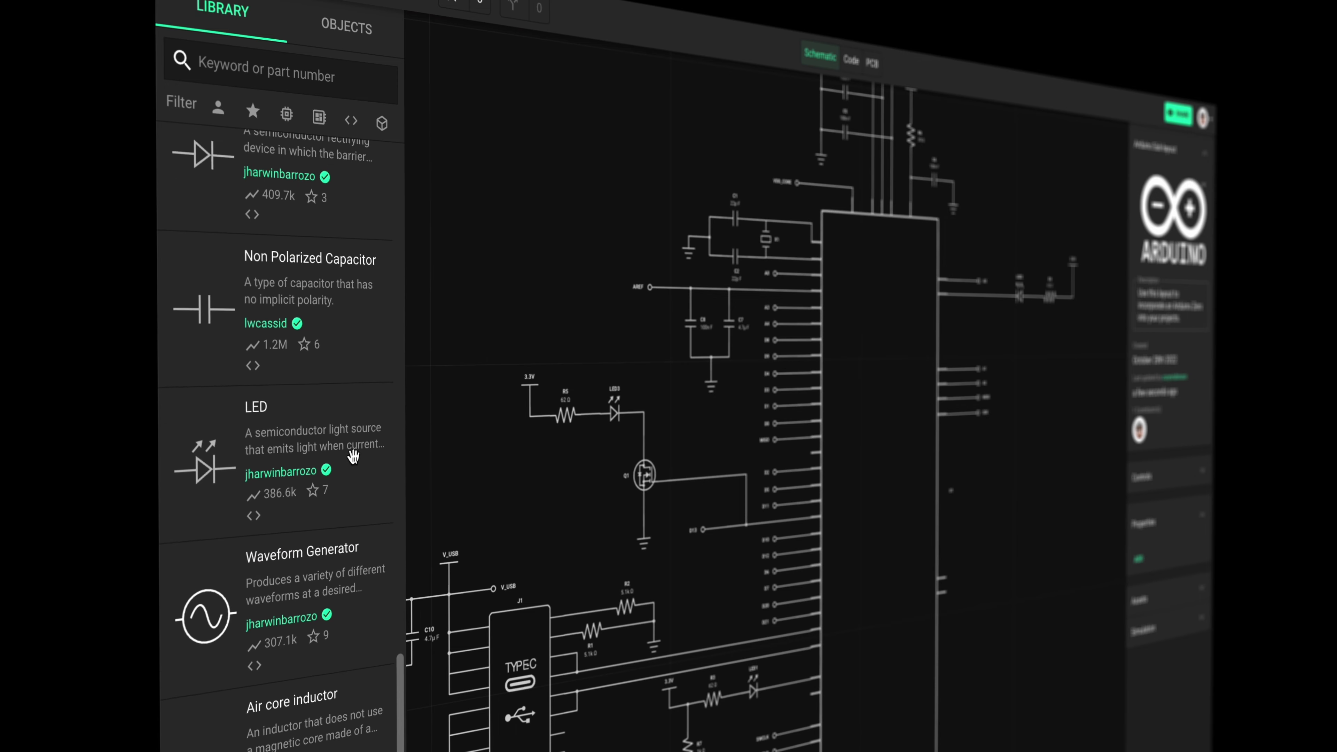
pyautogui.scroll(-6, 353, 456)
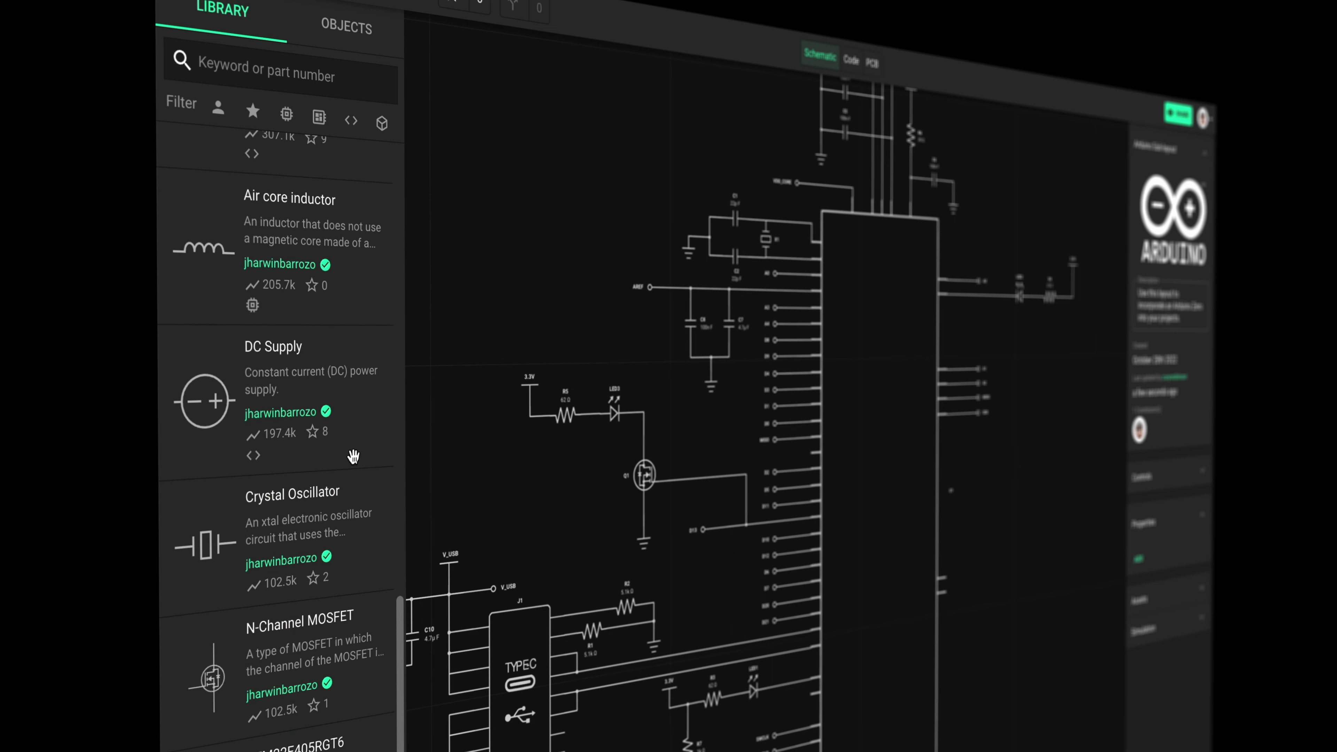
pyautogui.scroll(-6, 353, 456)
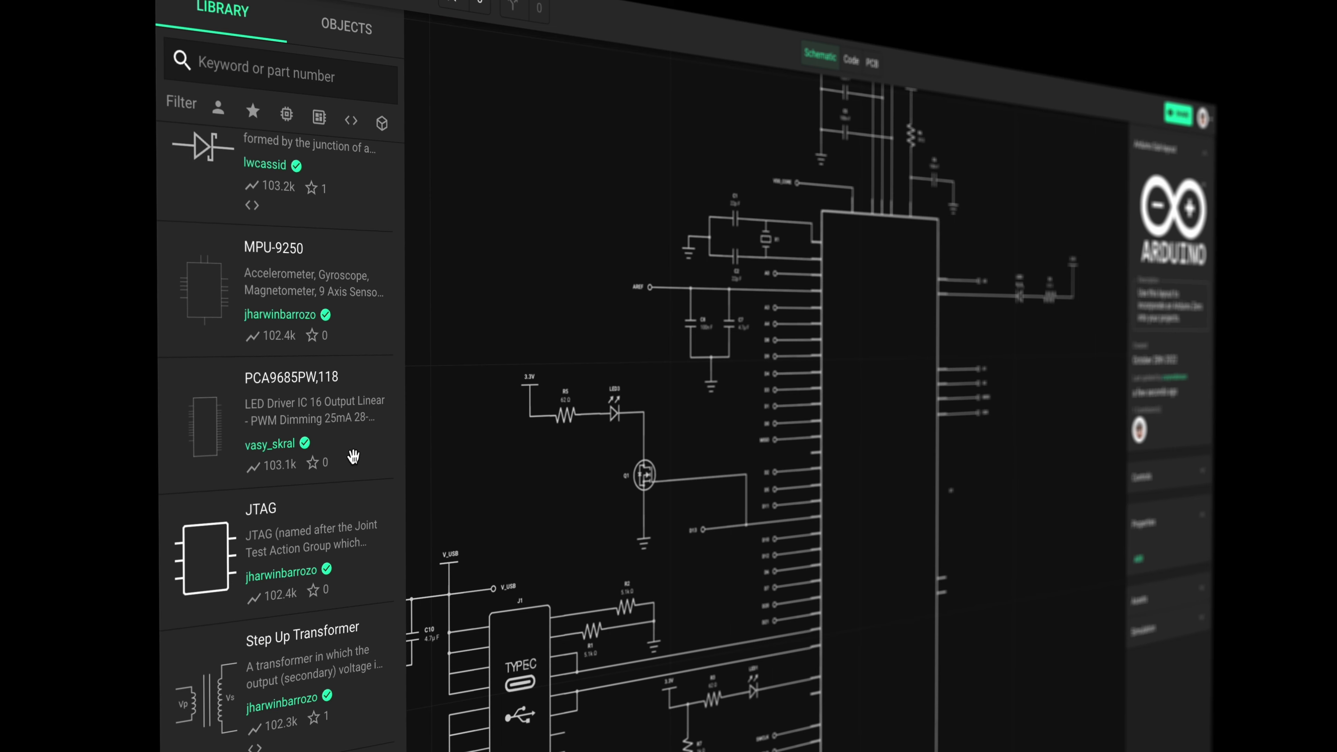
pyautogui.scroll(-3, 353, 456)
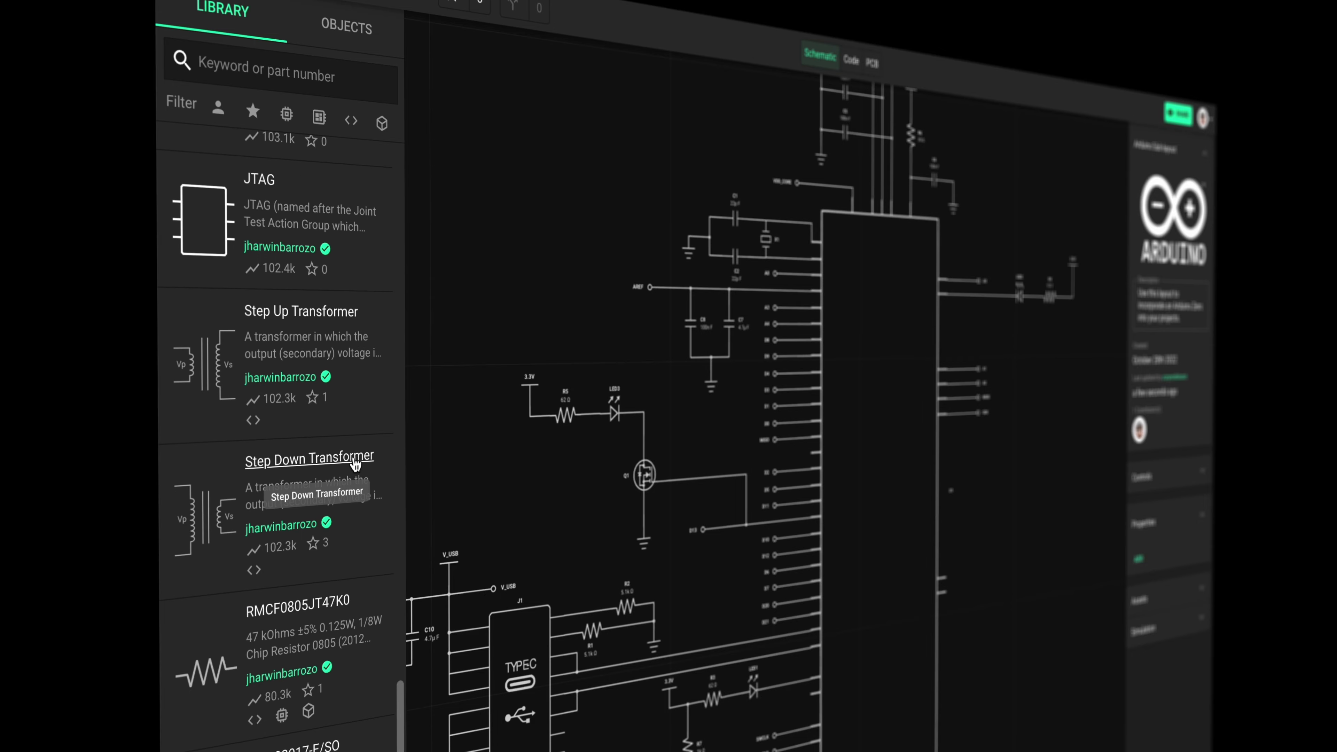
pyautogui.scroll(-6, 354, 459)
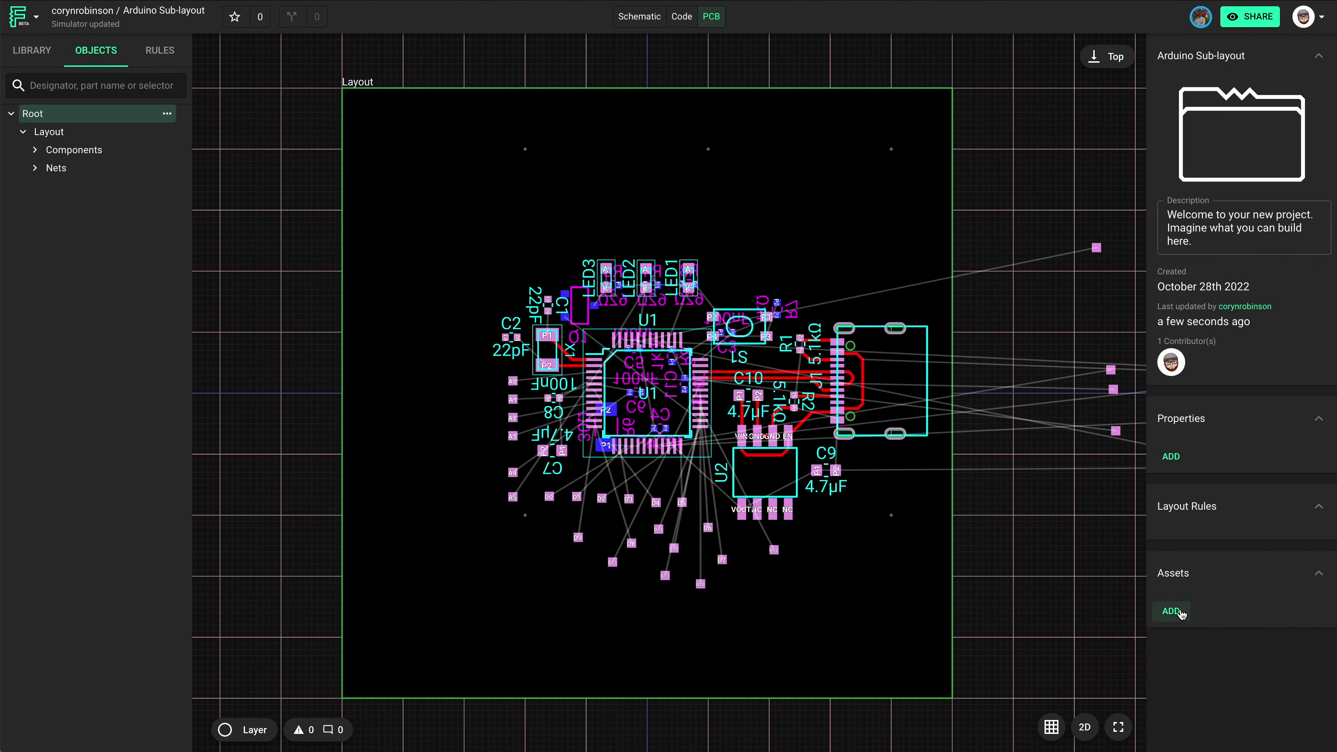
# Upload the signature logo .svg through Assets > ADD ITEM and close the asset manager
pyautogui.click(1172, 611)
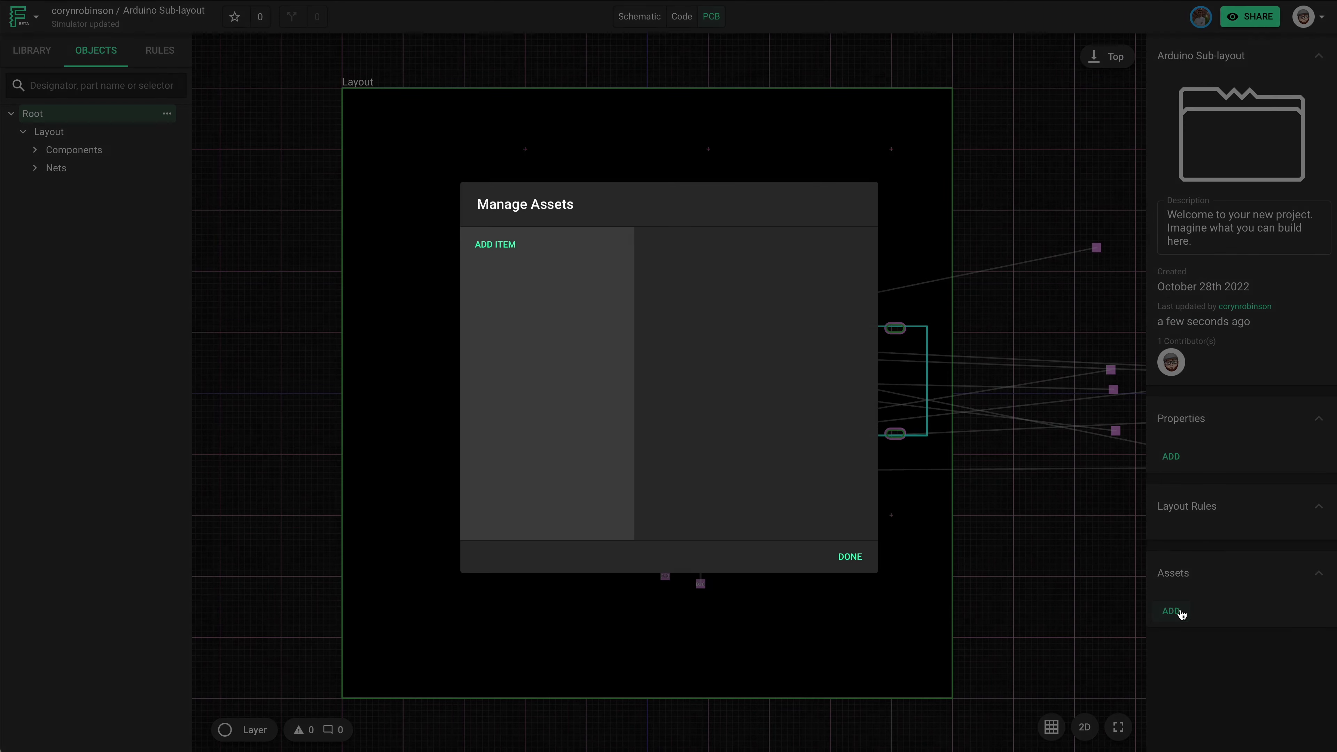
pyautogui.click(496, 245)
pyautogui.doubleClick(337, 394)
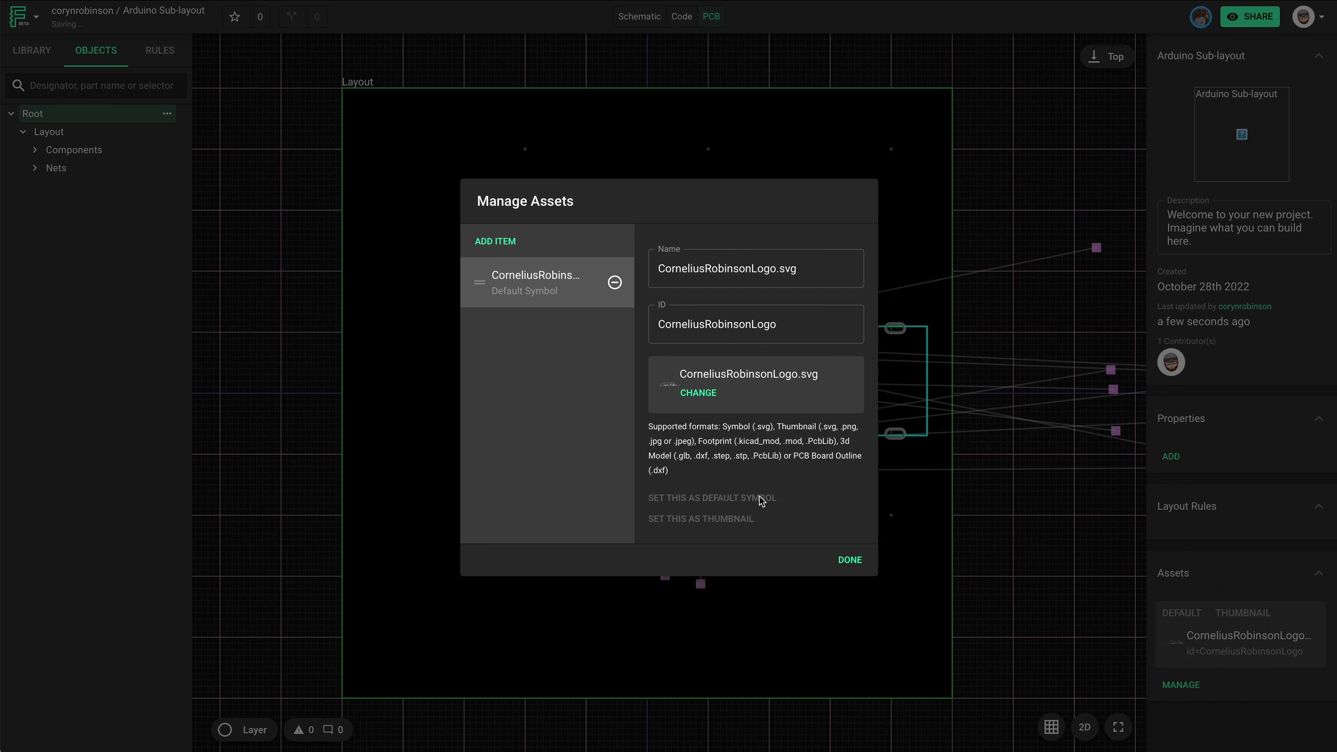
pyautogui.click(849, 560)
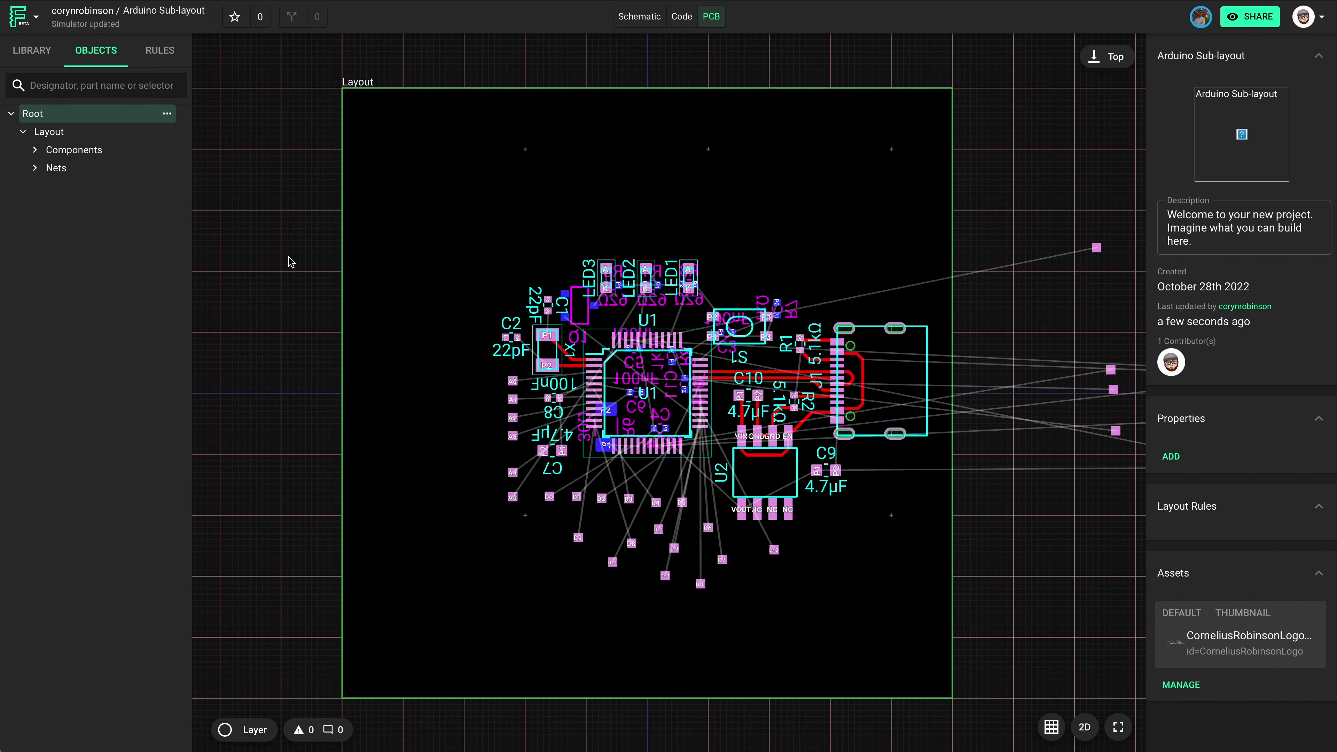
# Add a Silk Line under the Layout node and select the new Line Shape
pyautogui.click(158, 133)
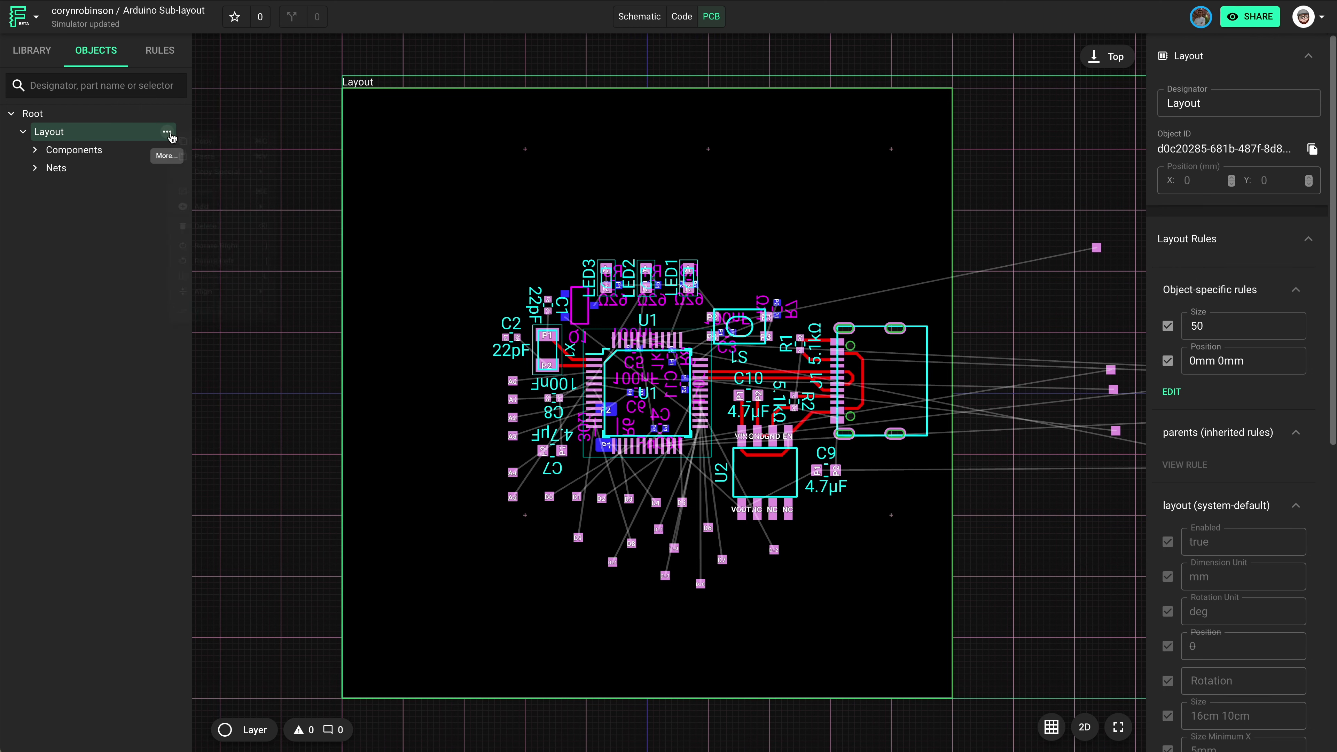
pyautogui.click(167, 132)
pyautogui.moveTo(248, 242)
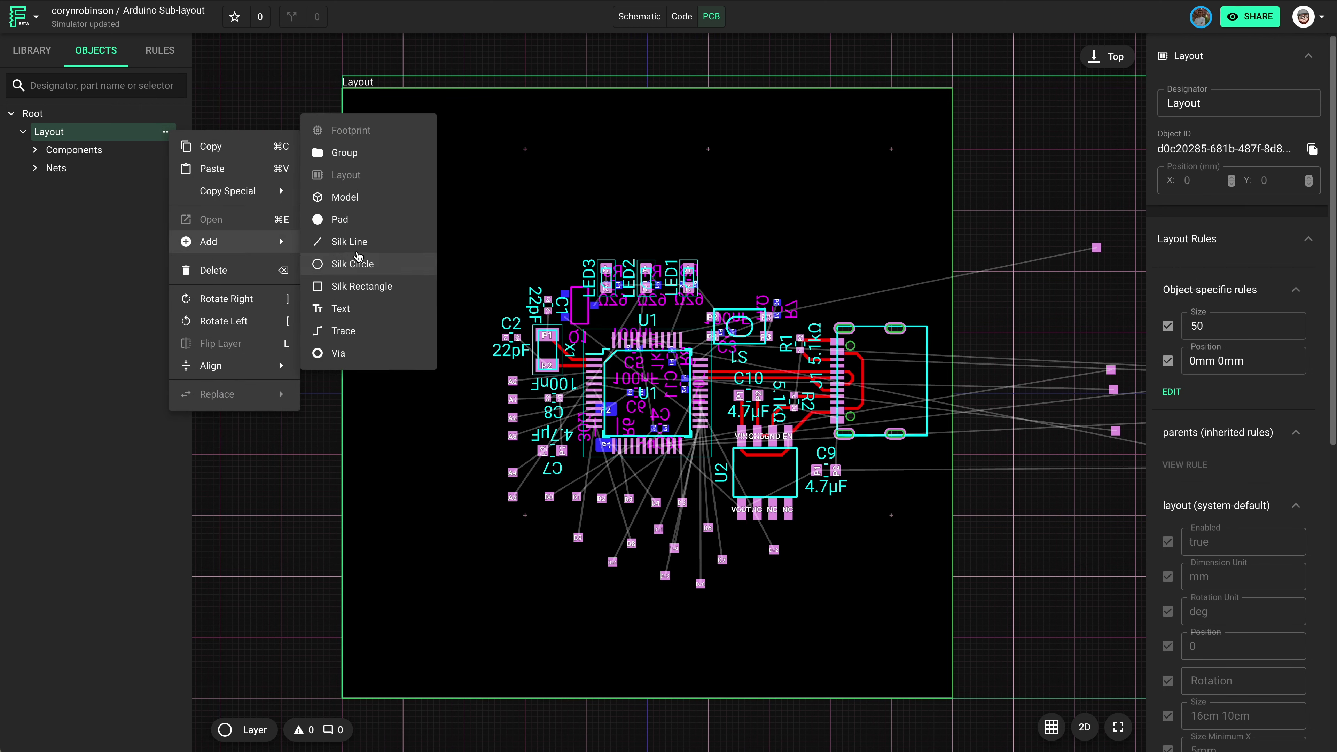
pyautogui.click(366, 245)
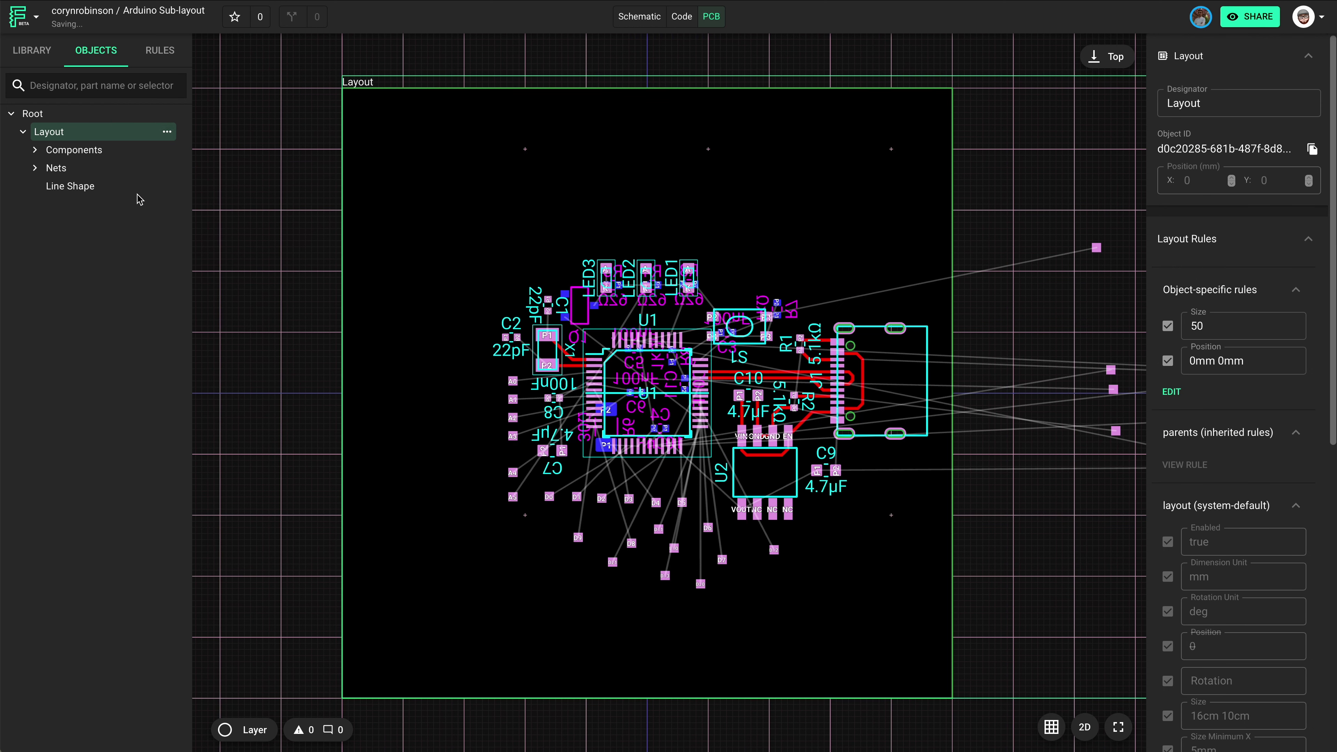
pyautogui.click(110, 189)
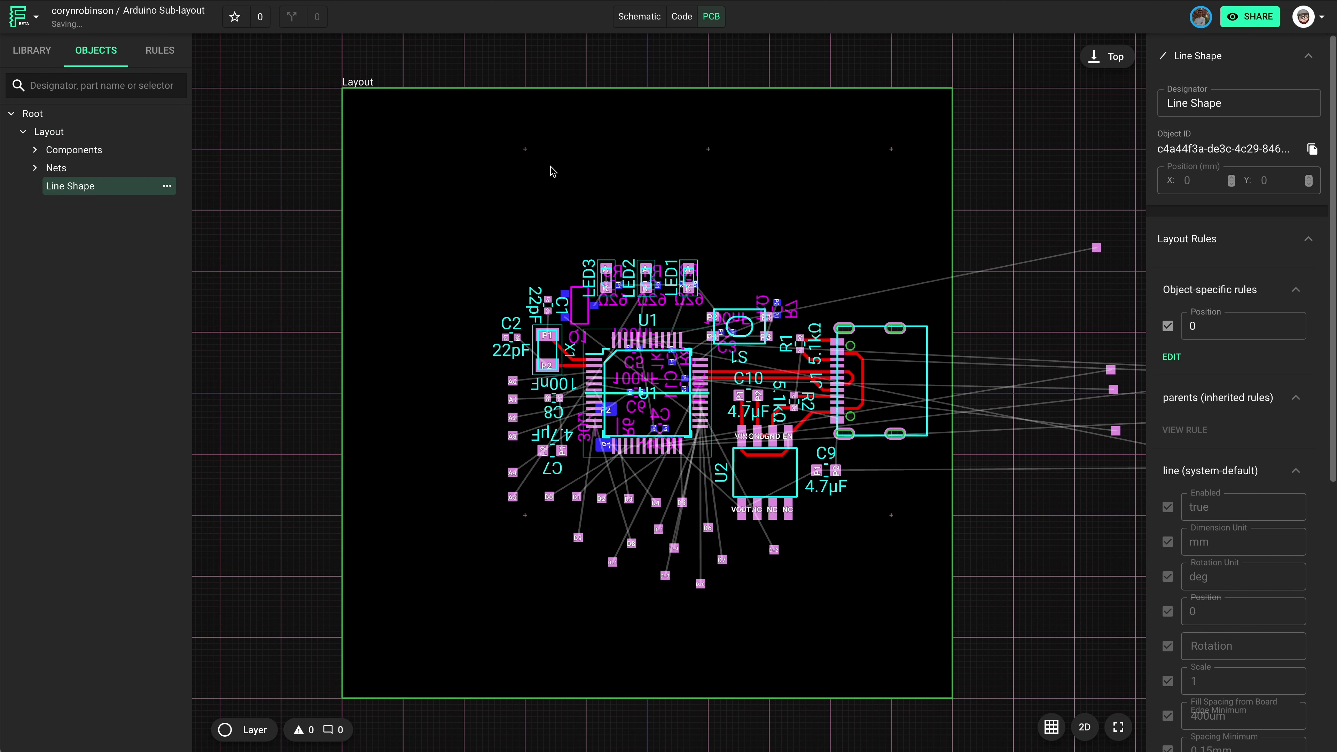
# Give the Line Shape an Asset rule set to the signature logo
pyautogui.click(1166, 356)
pyautogui.click(1165, 348)
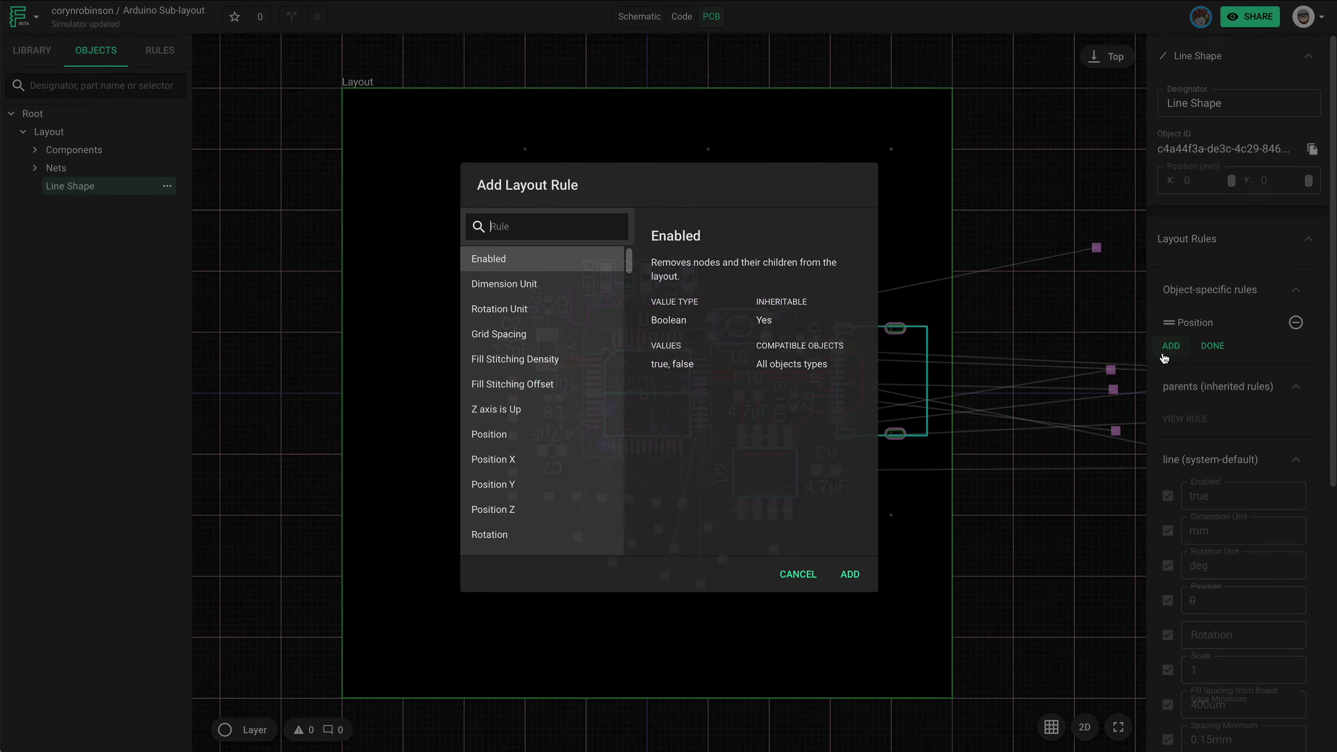
pyautogui.write('asset')
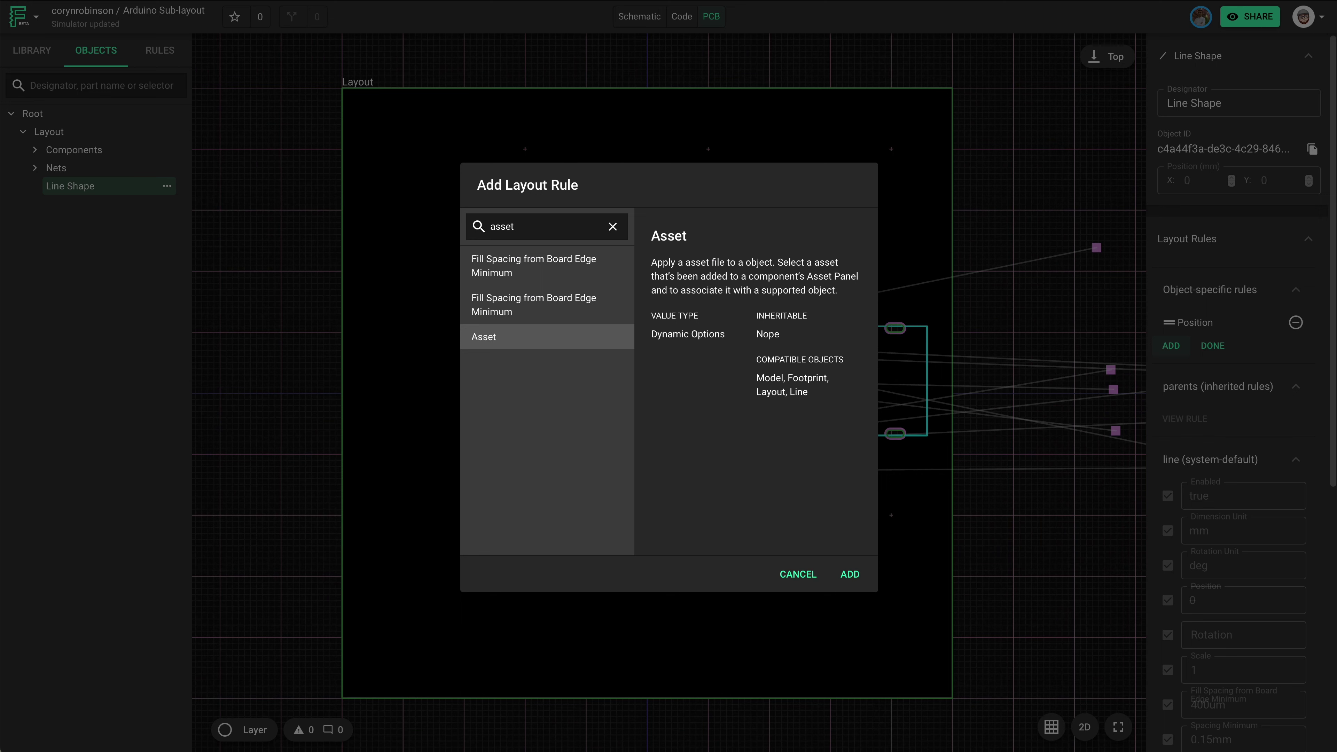
pyautogui.press('Return')
pyautogui.click(1227, 372)
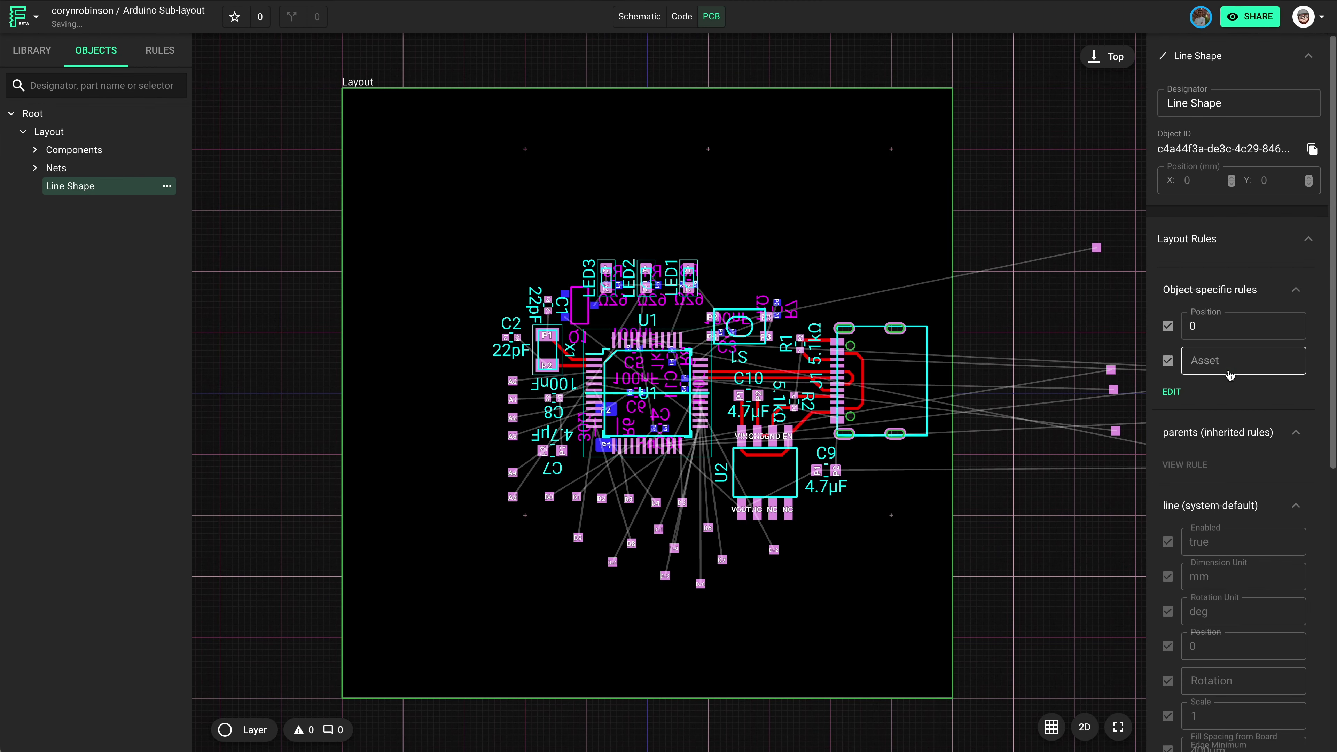
pyautogui.click(1229, 364)
pyautogui.click(1234, 393)
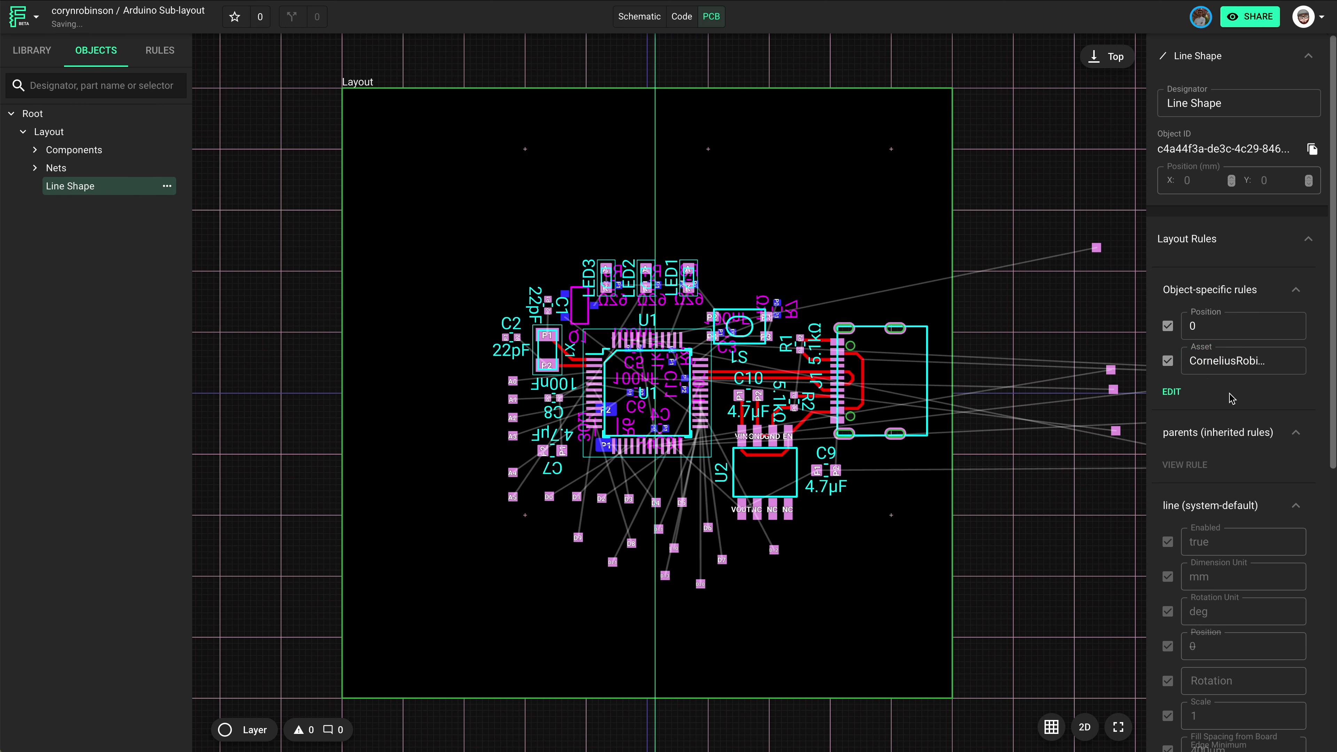
pyautogui.click(1119, 728)
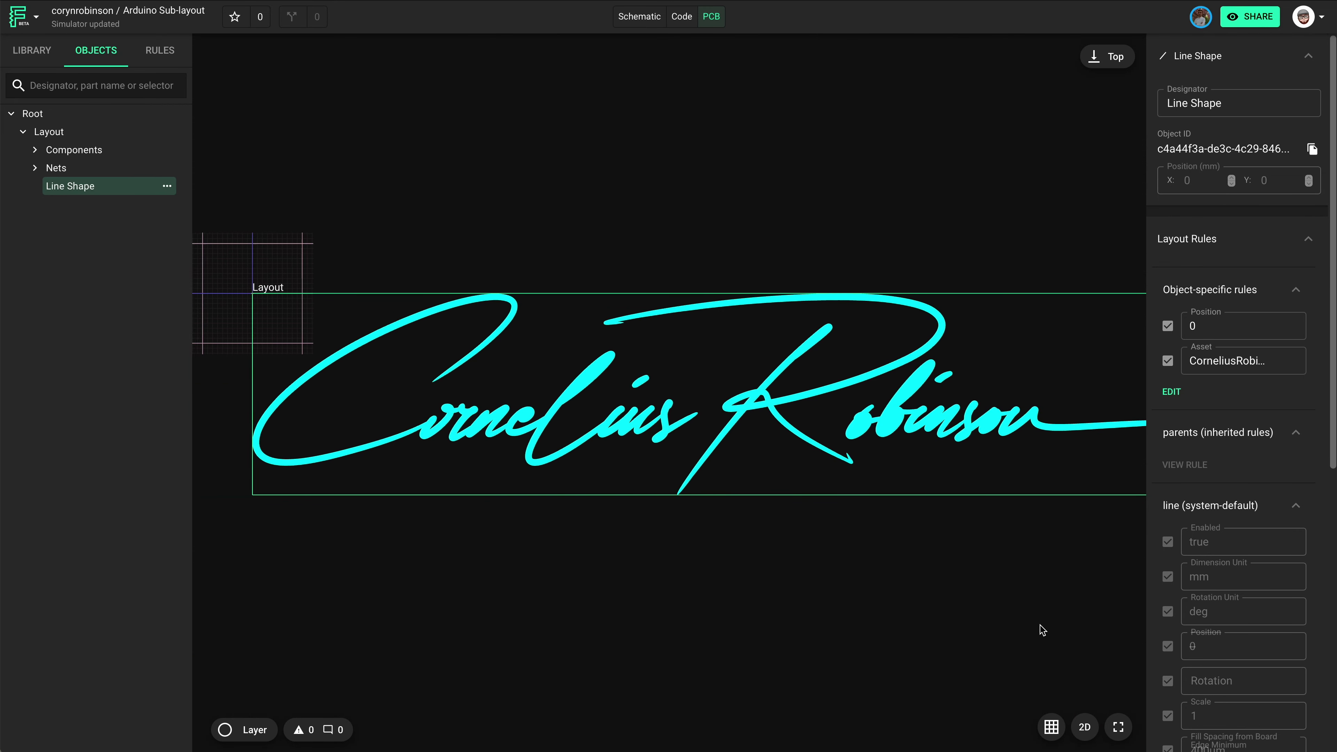
# Zoom out and back in on the PCB layout to bring the board components into view
pyautogui.hscroll(-3, 784, 522)
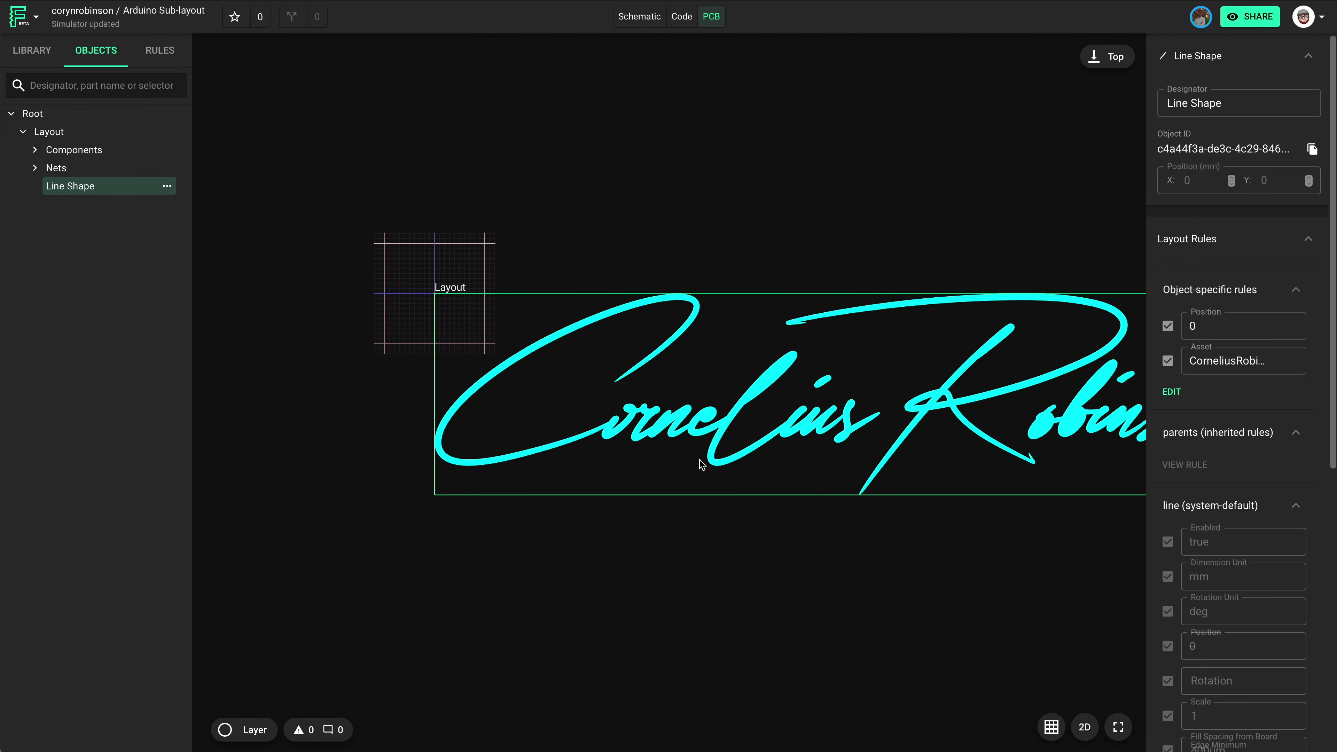
pyautogui.scroll(10, 458, 316)
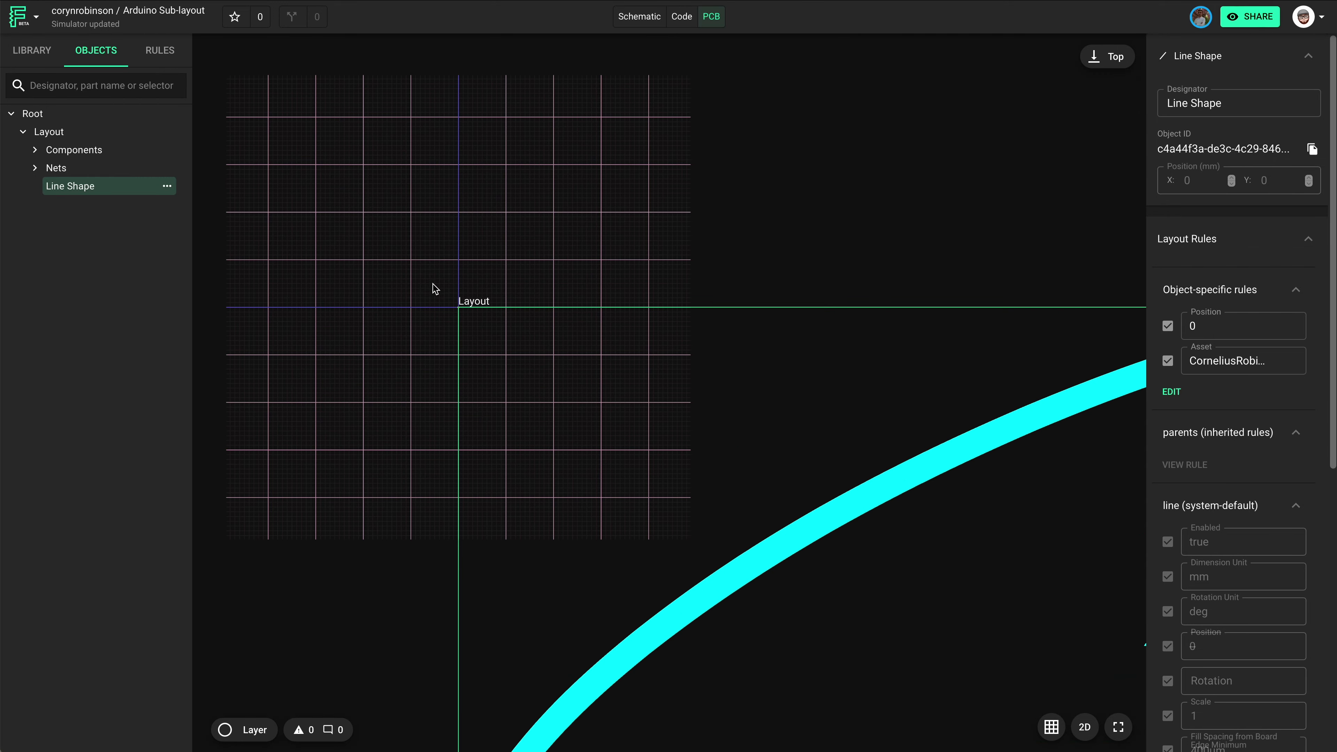
pyautogui.scroll(-8, 483, 310)
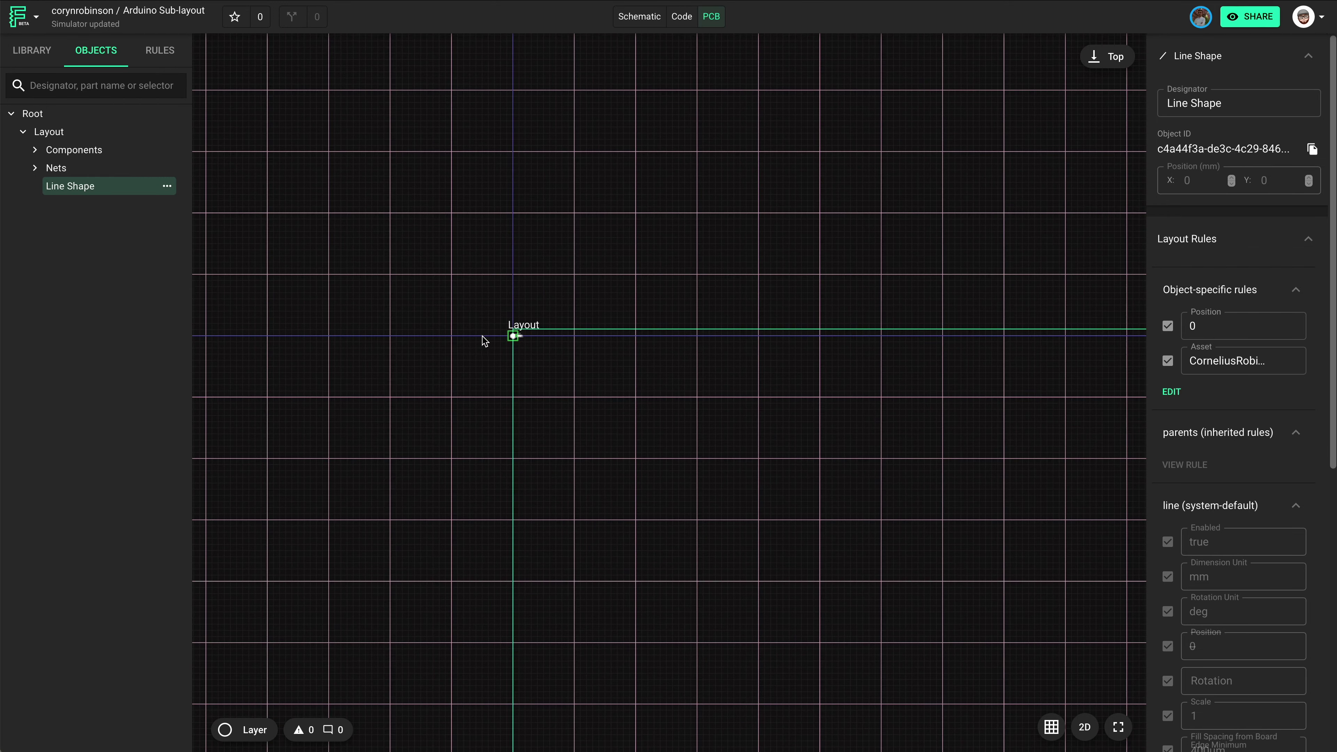
pyautogui.scroll(10, 530, 335)
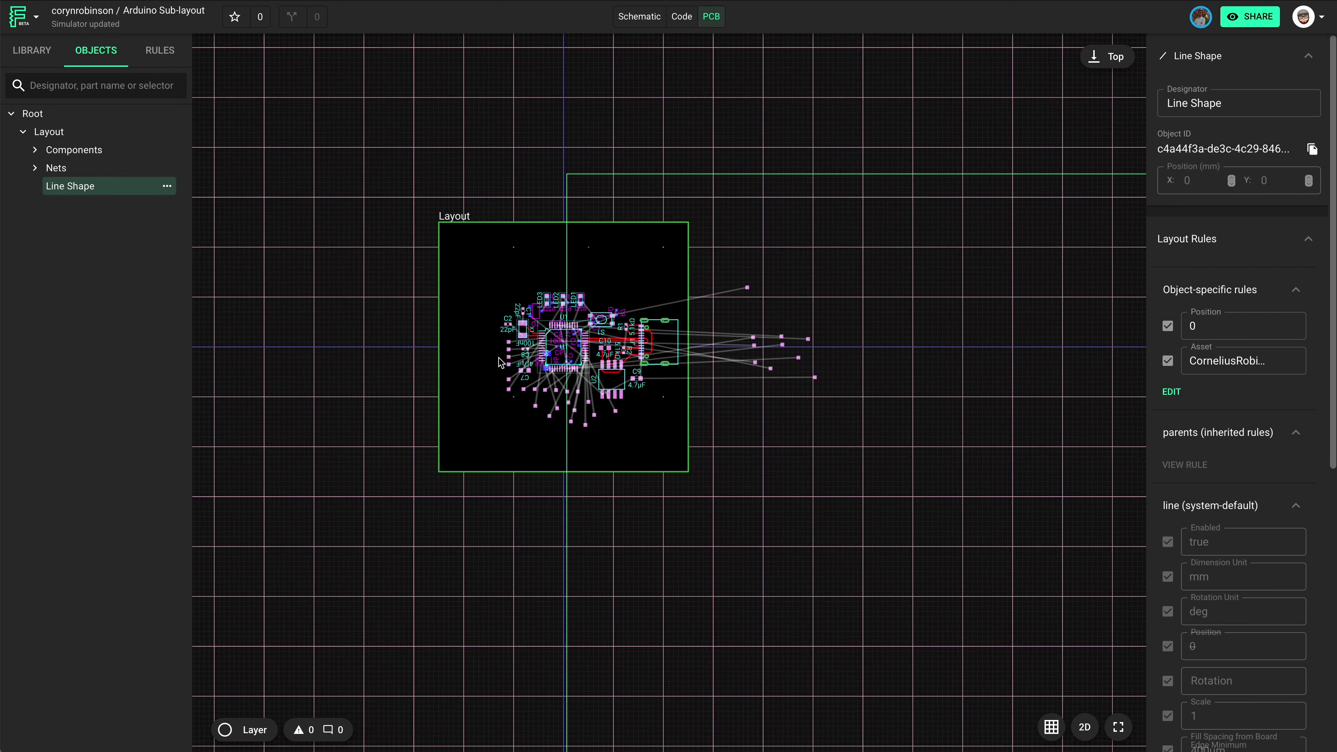
pyautogui.scroll(2, 509, 350)
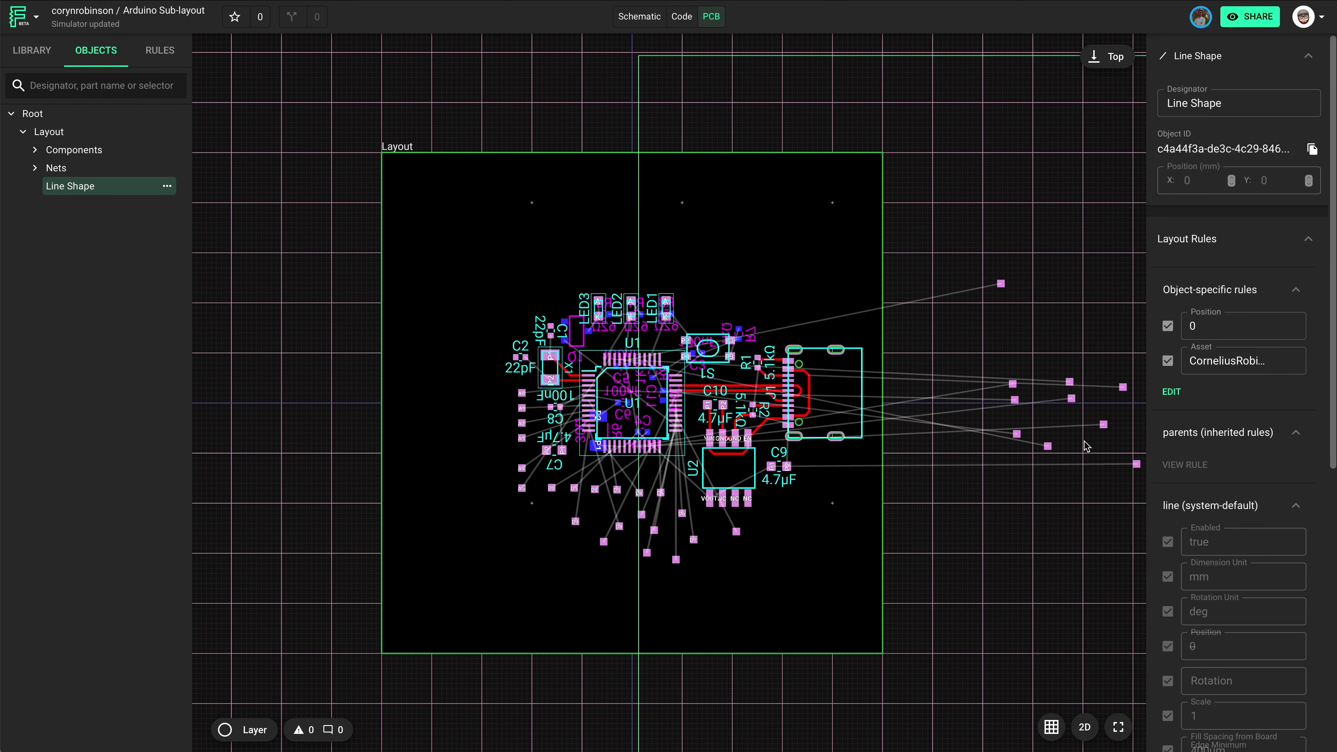
# Add a Scale rule to the signature shape and move the shrunken signature near the board's top
pyautogui.click(1171, 393)
pyautogui.click(1172, 373)
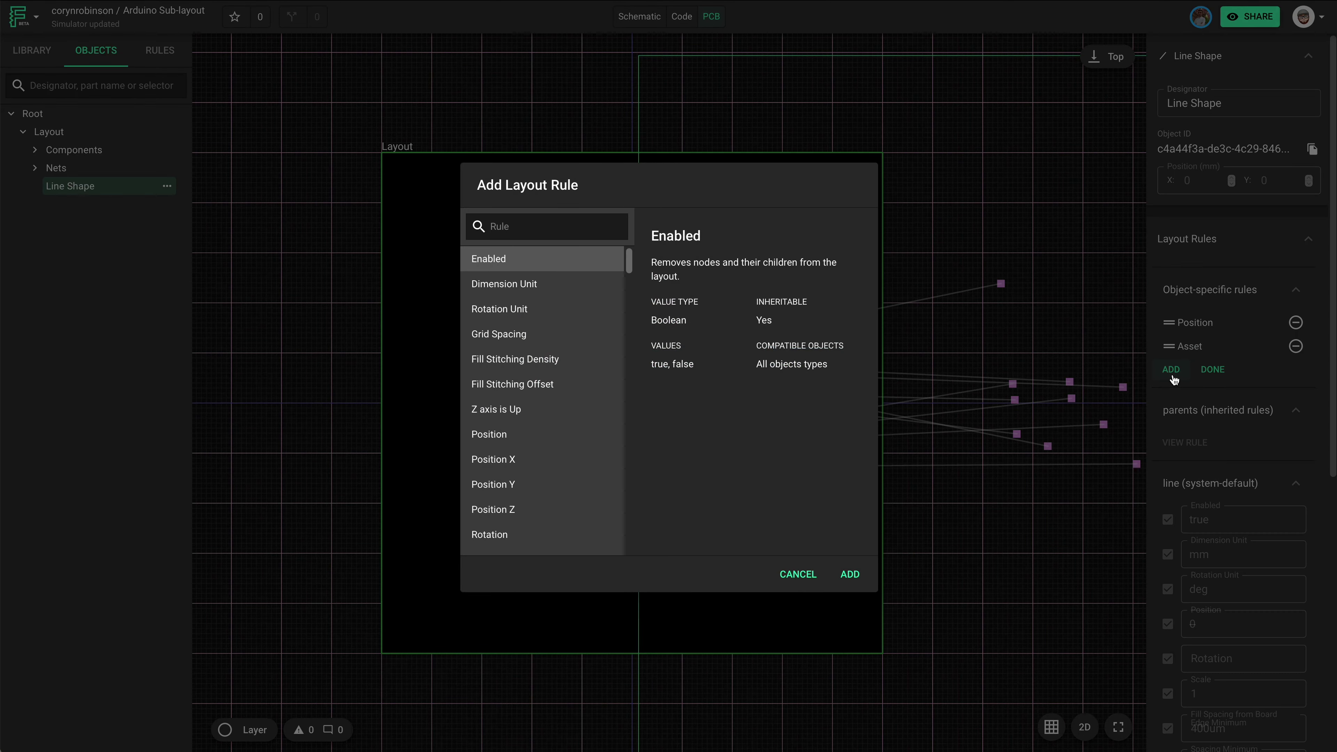
pyautogui.write('scale')
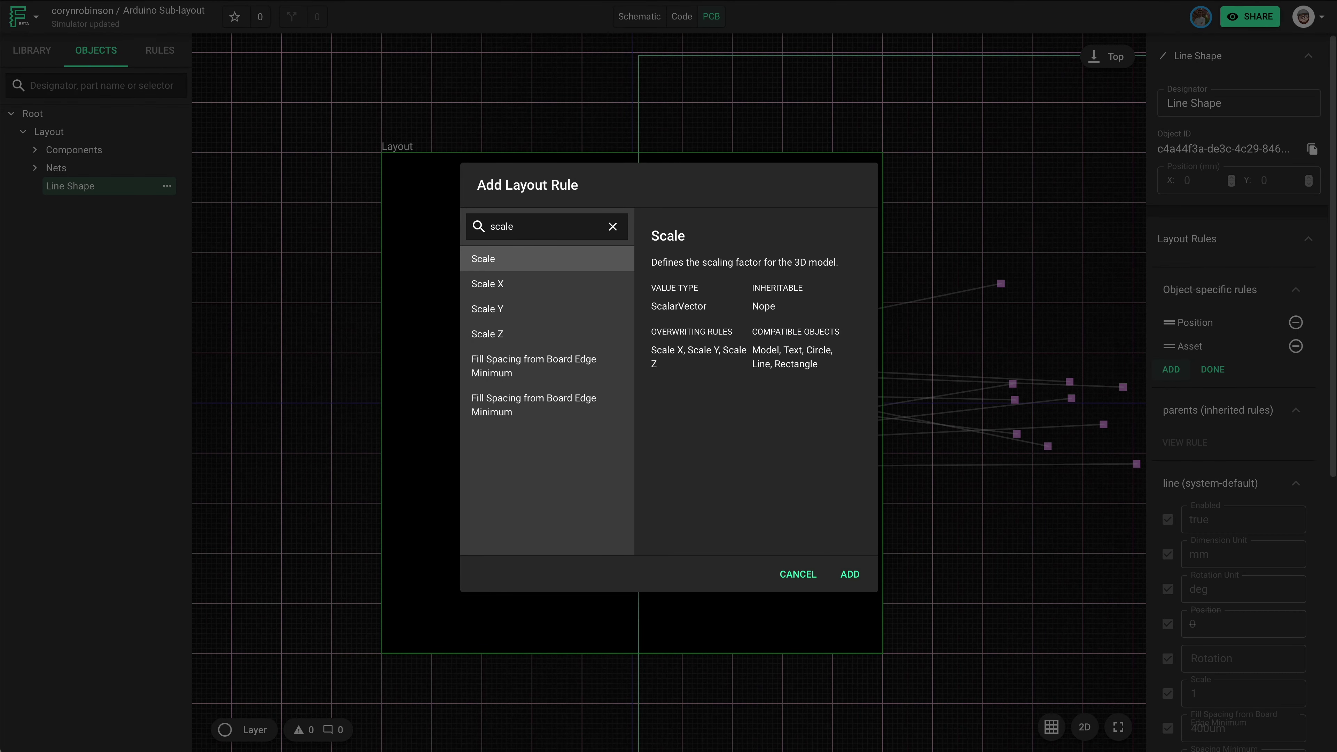
pyautogui.press('Return')
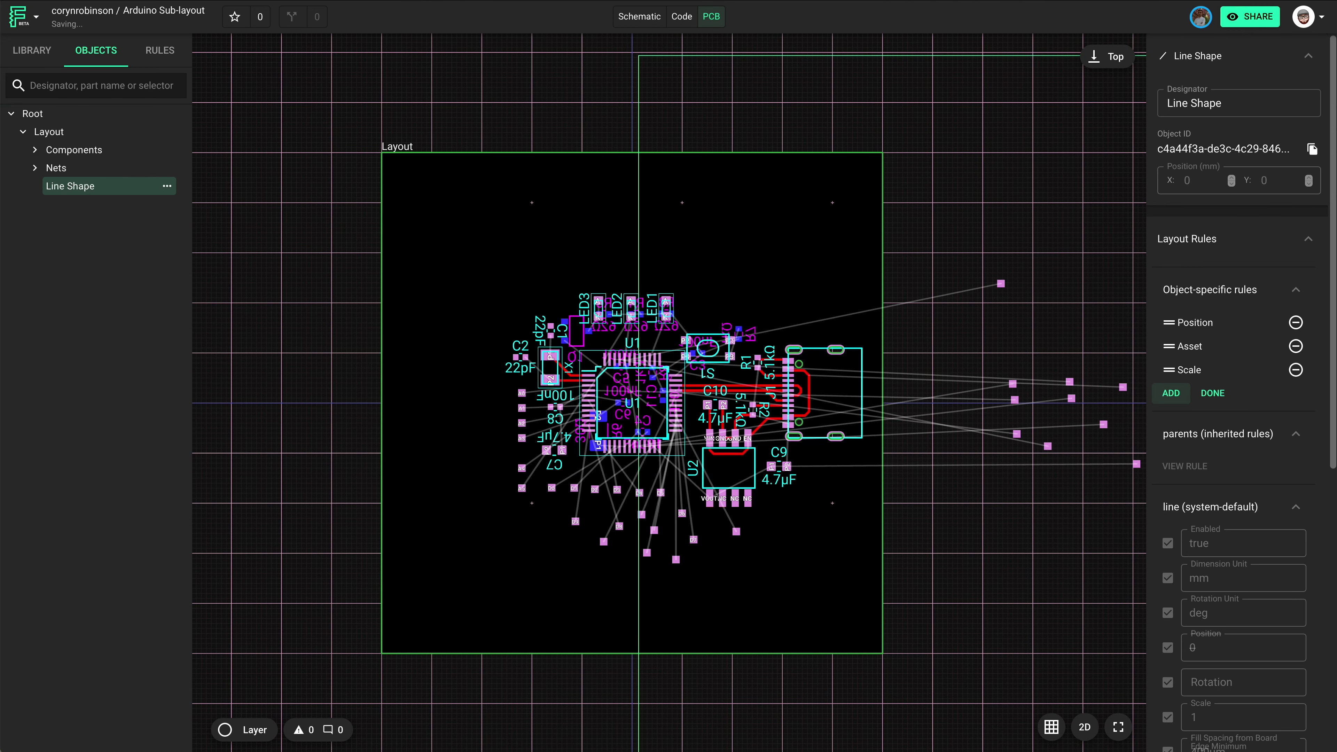
pyautogui.click(1216, 394)
pyautogui.click(1217, 399)
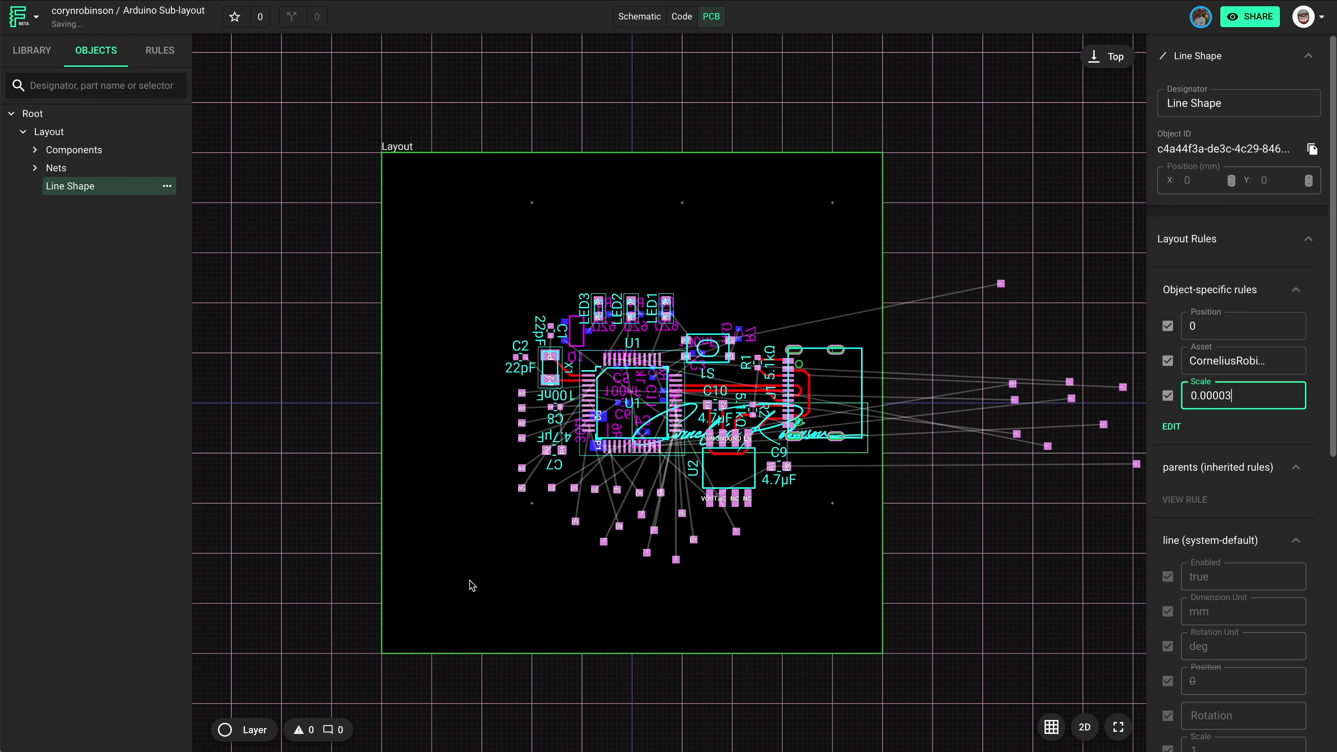
pyautogui.click(501, 577)
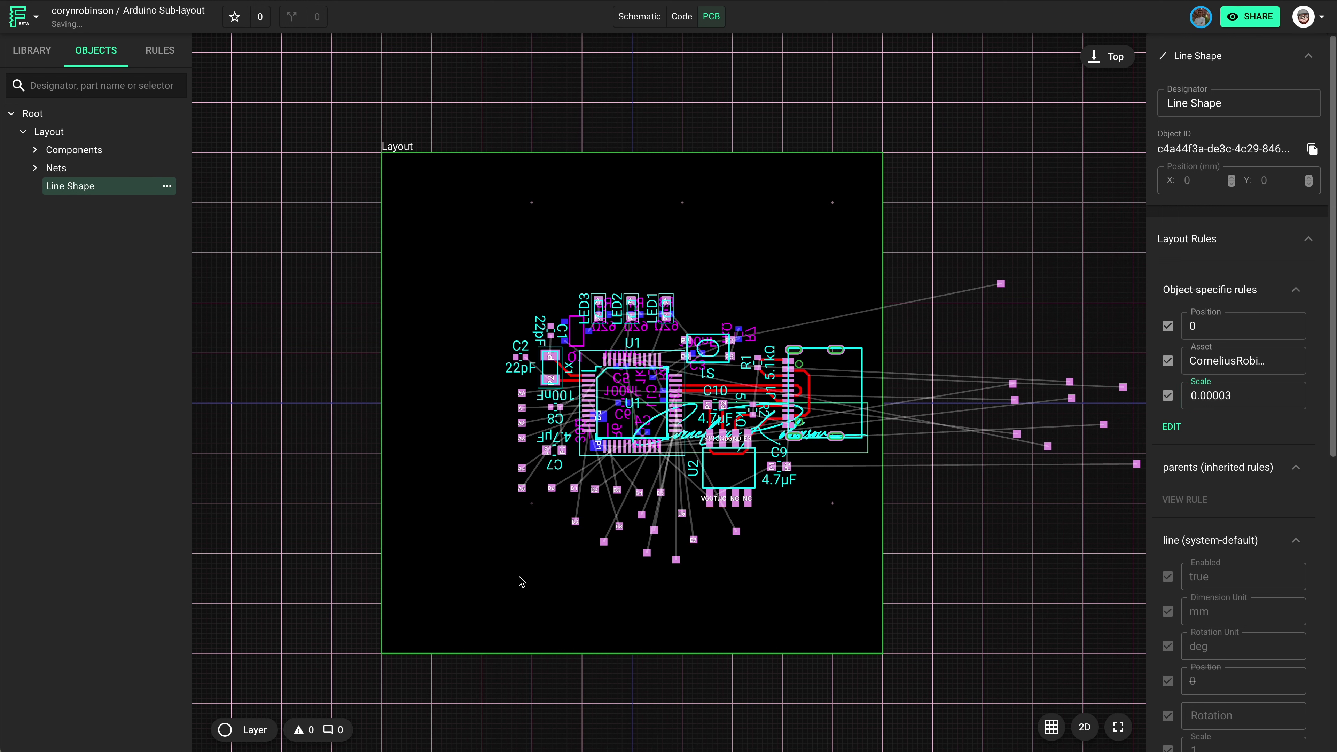
pyautogui.click(696, 416)
pyautogui.moveTo(696, 416)
pyautogui.mouseDown()
pyautogui.moveTo(518, 256)
pyautogui.moveTo(529, 232)
pyautogui.moveTo(681, 243)
pyautogui.mouseUp()
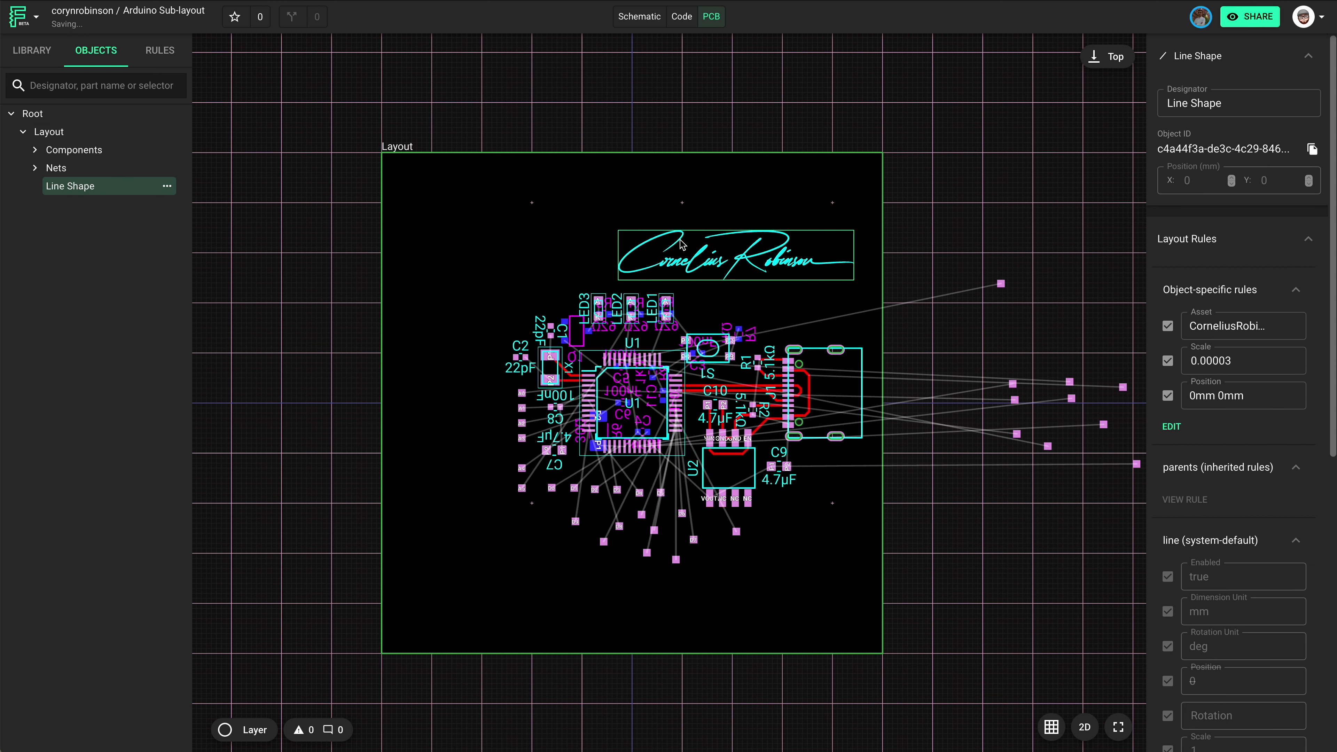
# Reduce the signature's Scale to 0.00002 and place it to the right of the LEDs
pyautogui.click(1240, 359)
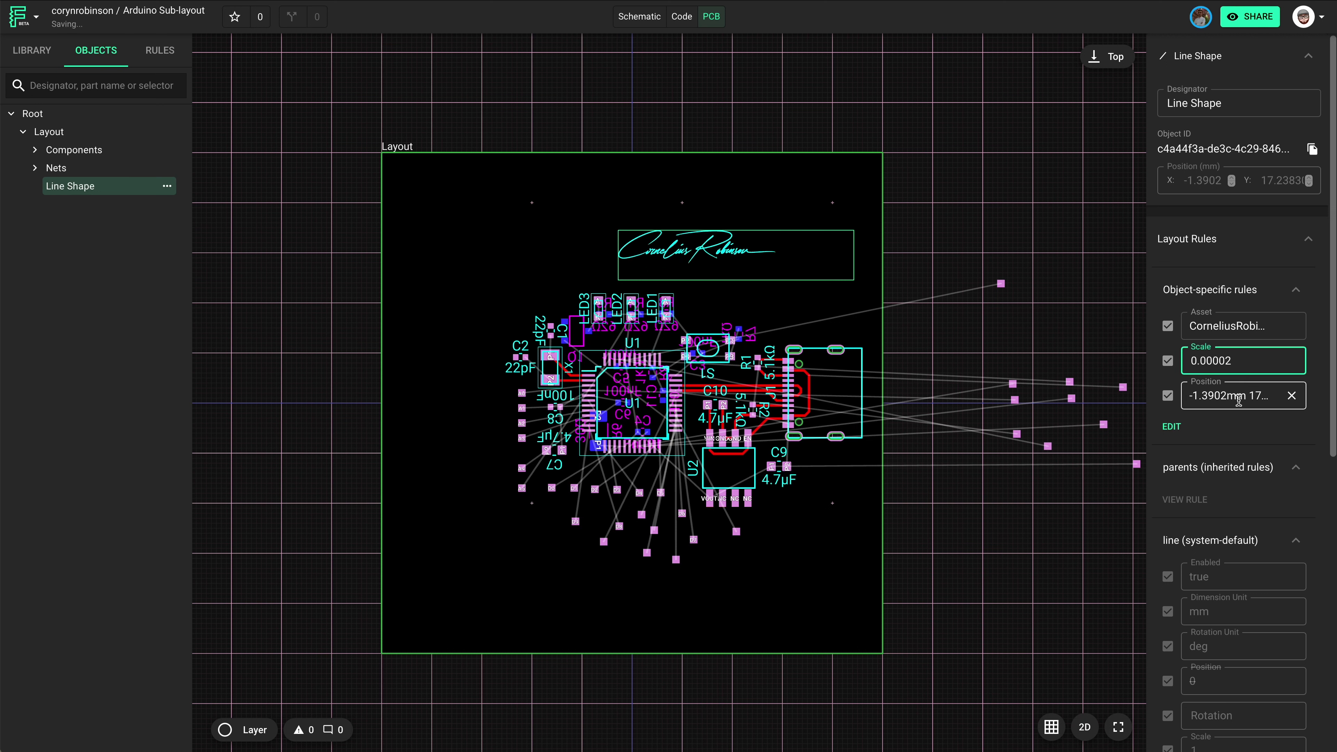
pyautogui.click(1162, 408)
pyautogui.click(799, 266)
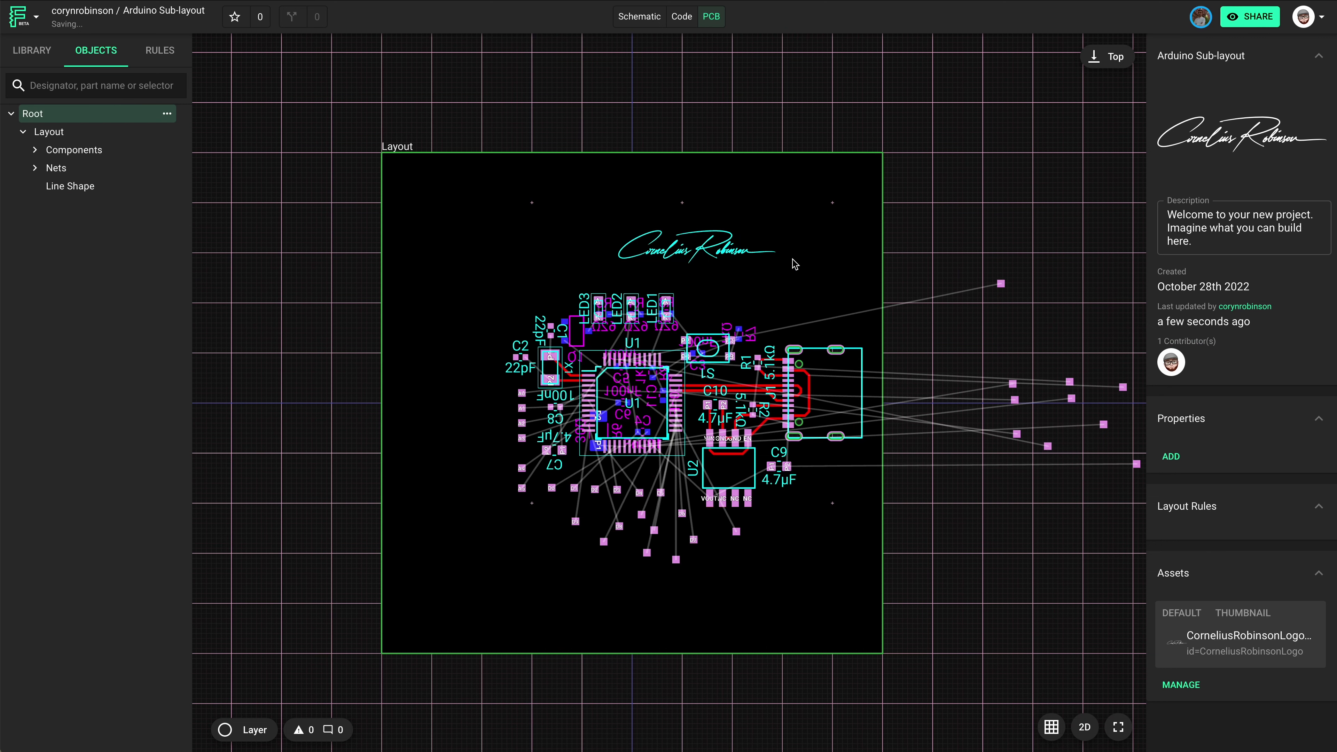
pyautogui.click(770, 257)
pyautogui.scroll(5, 683, 256)
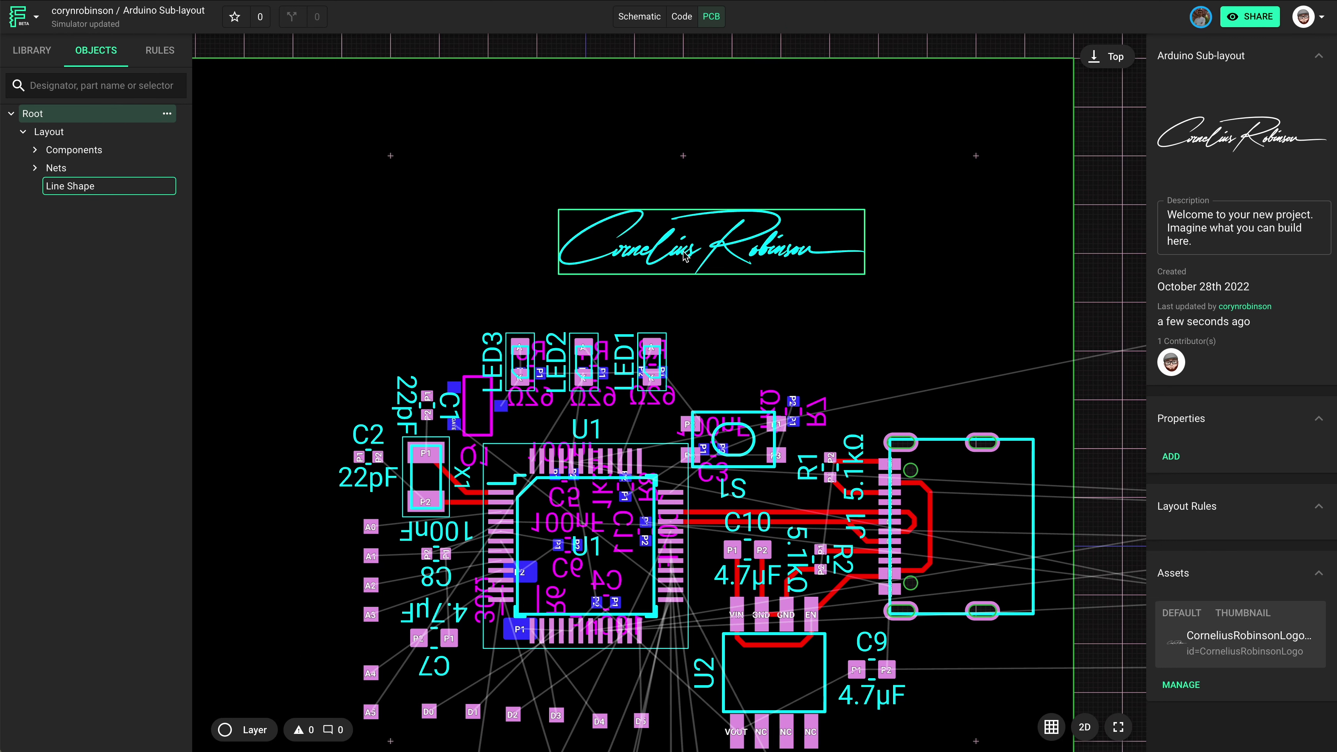
pyautogui.click(685, 256)
pyautogui.moveTo(684, 256)
pyautogui.mouseDown()
pyautogui.moveTo(834, 367)
pyautogui.moveTo(822, 366)
pyautogui.mouseUp()
pyautogui.click(821, 256)
pyautogui.scroll(-2, 822, 211)
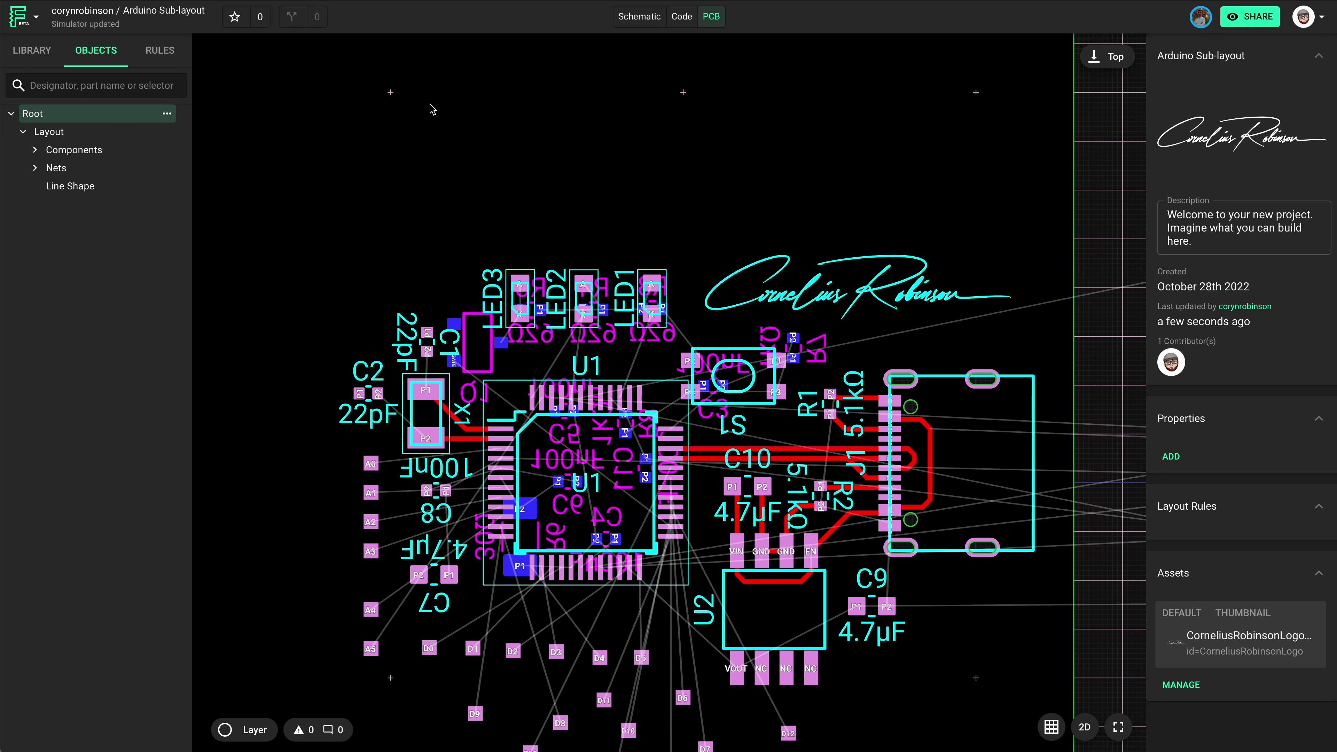
pyautogui.click(31, 50)
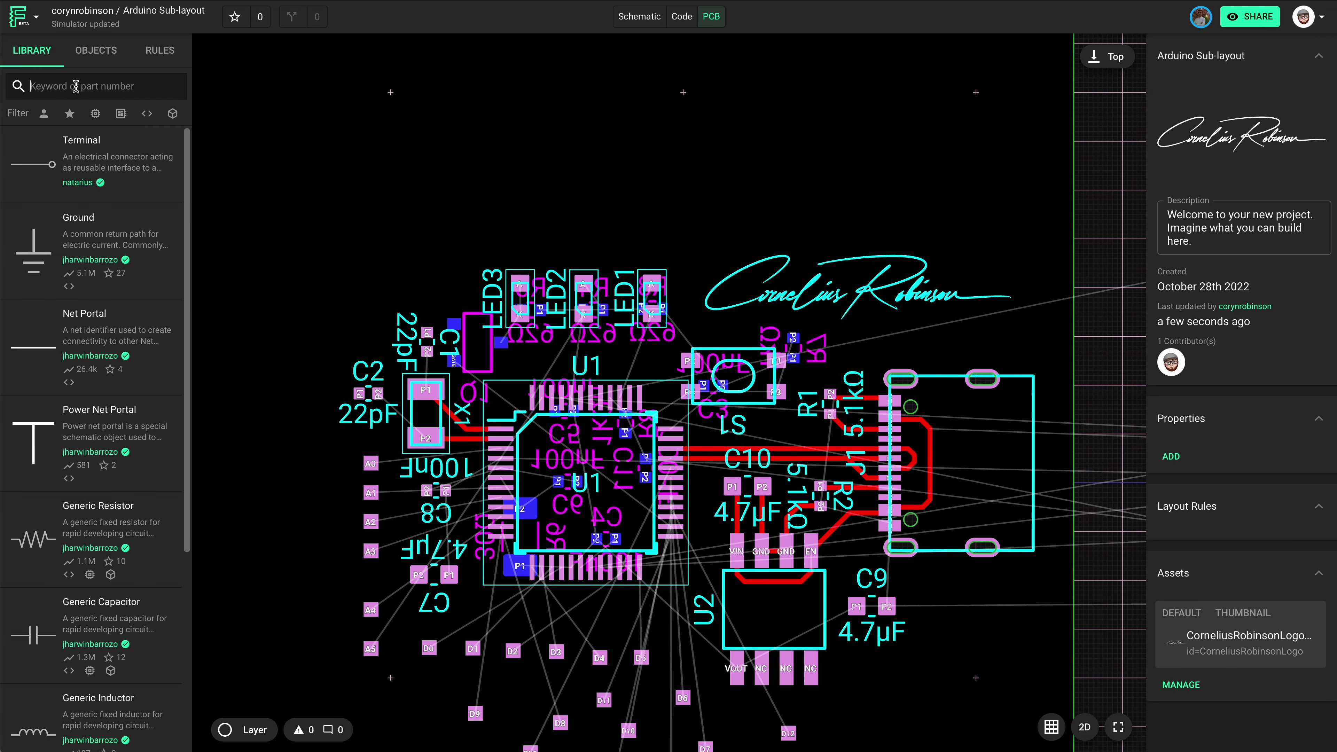
# Search 'flux logo' and place the FLUX VECTOR PCB V2 part above the LEDs
pyautogui.write('flux logo')
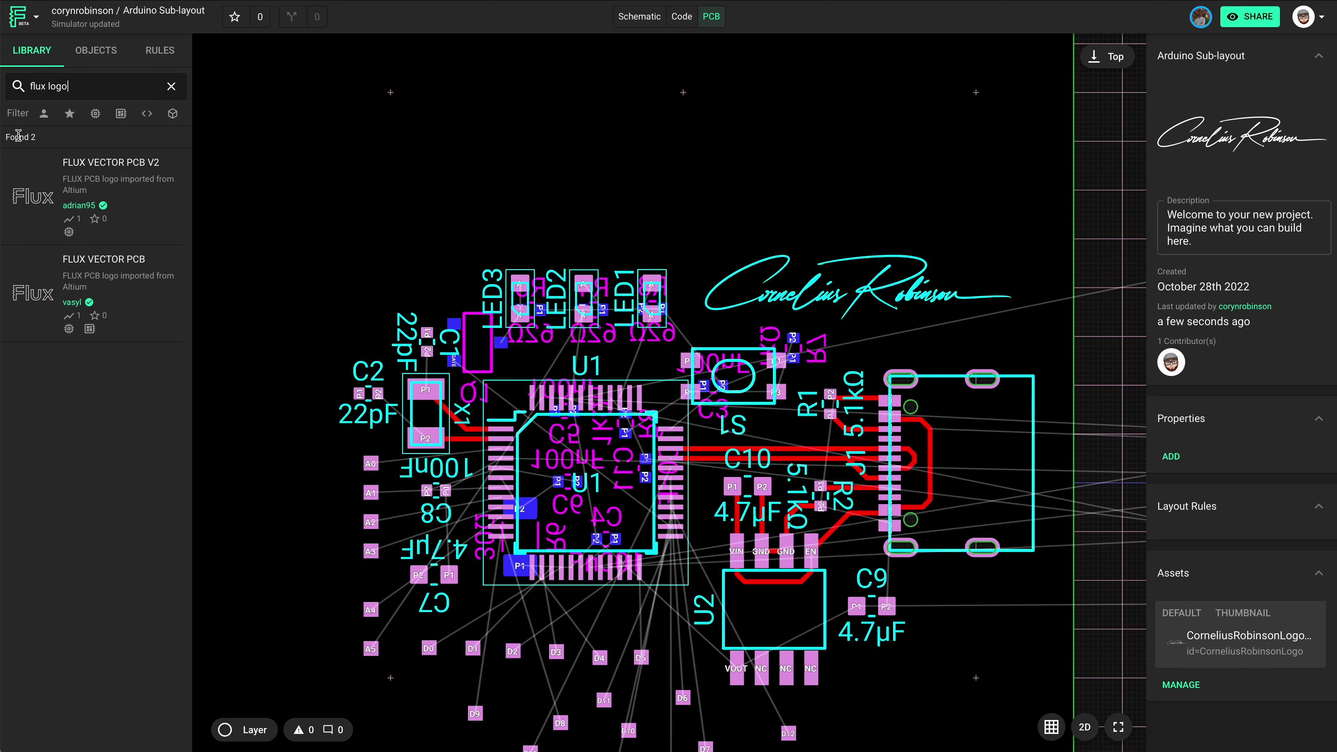
pyautogui.moveTo(23, 205); pyautogui.dragTo(367, 141)
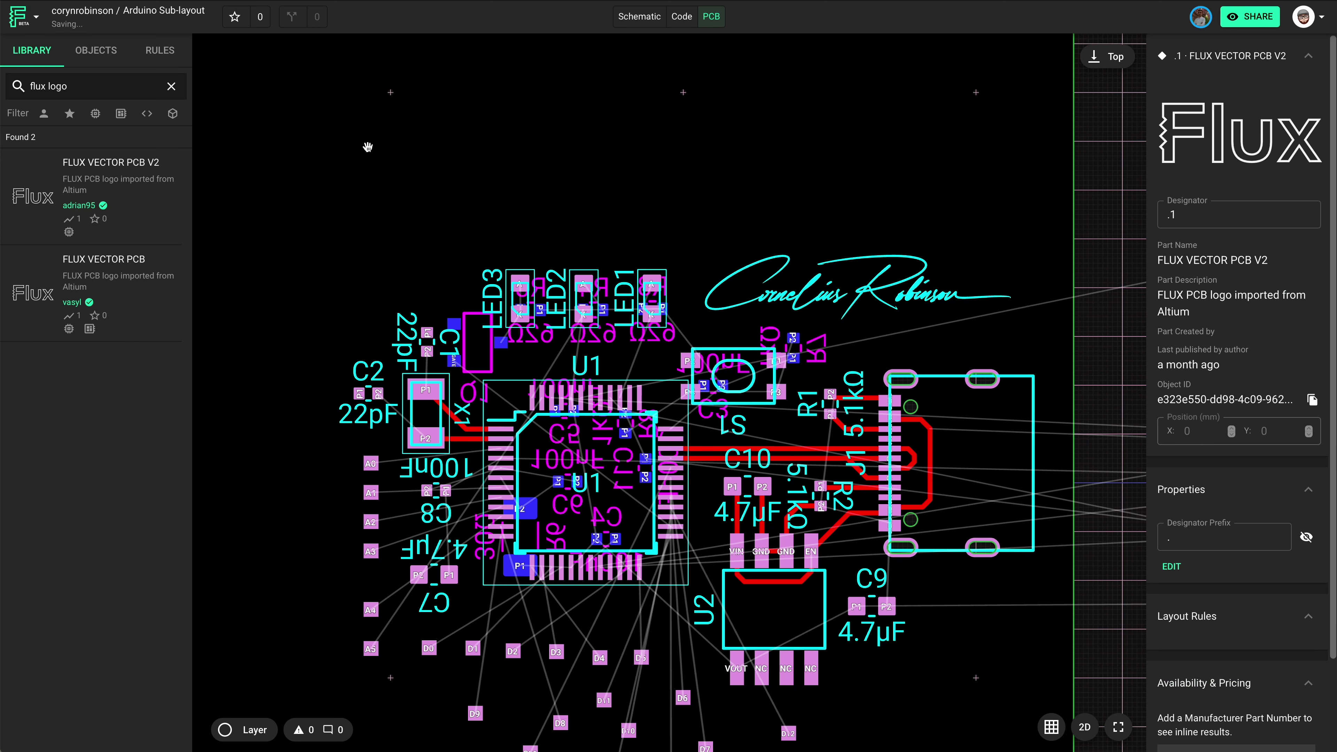
pyautogui.moveTo(635, 430); pyautogui.dragTo(658, 141)
# Clear the Flux logo's designator and move it toward the board's lower right
pyautogui.click(1219, 218)
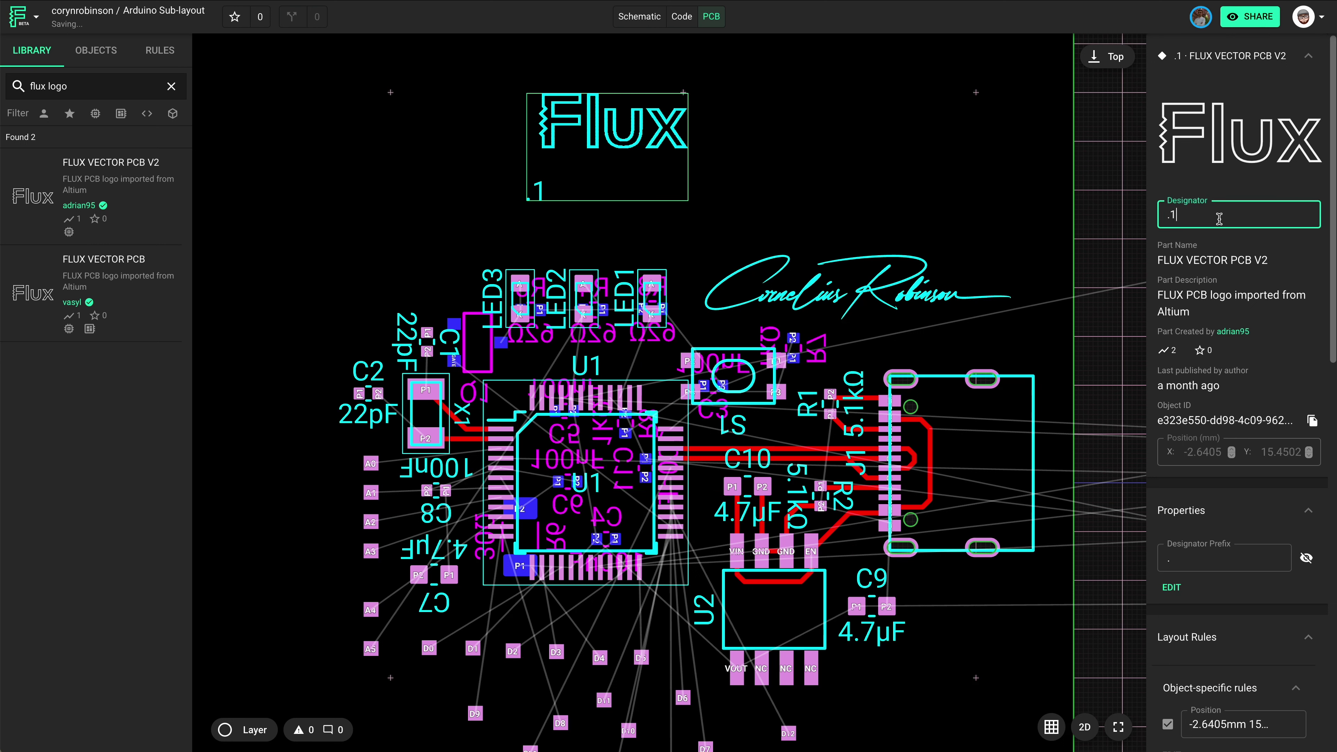
pyautogui.press('BackSpace')
pyautogui.press('BackSpace')
pyautogui.press('Return')
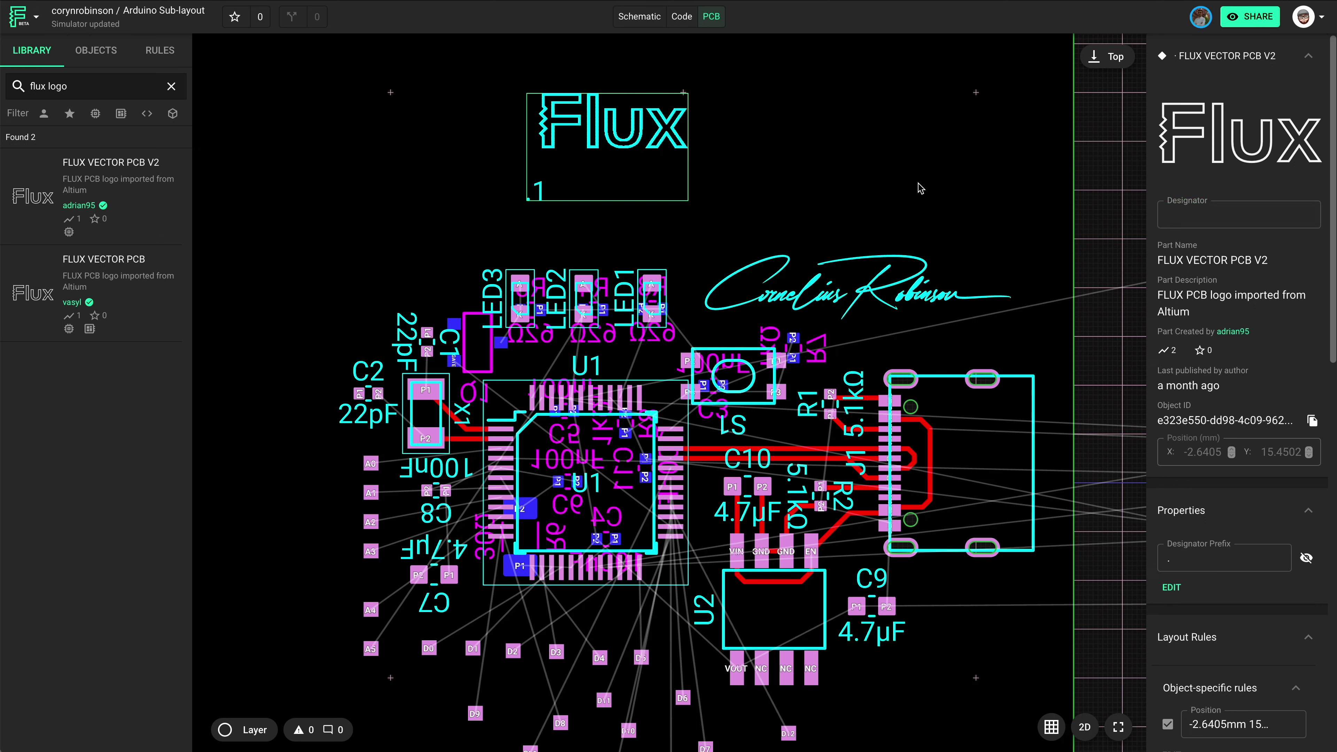
pyautogui.click(921, 188)
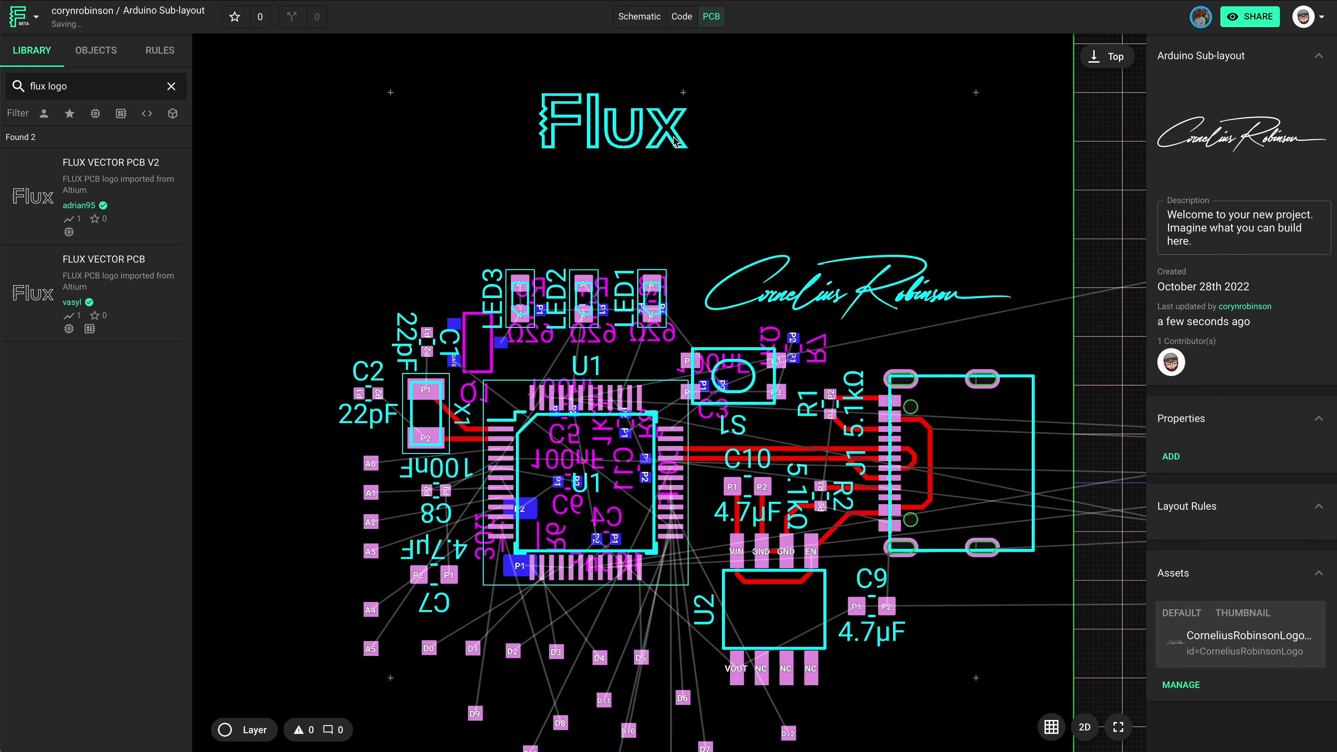
pyautogui.moveTo(662, 130)
pyautogui.mouseDown()
pyautogui.moveTo(728, 149)
pyautogui.moveTo(878, 293)
pyautogui.moveTo(1016, 730)
pyautogui.moveTo(998, 711)
pyautogui.moveTo(901, 265)
pyautogui.moveTo(849, 124)
pyautogui.mouseUp()
# Drop the Flux logo above the signature on the board
pyautogui.click(630, 165)
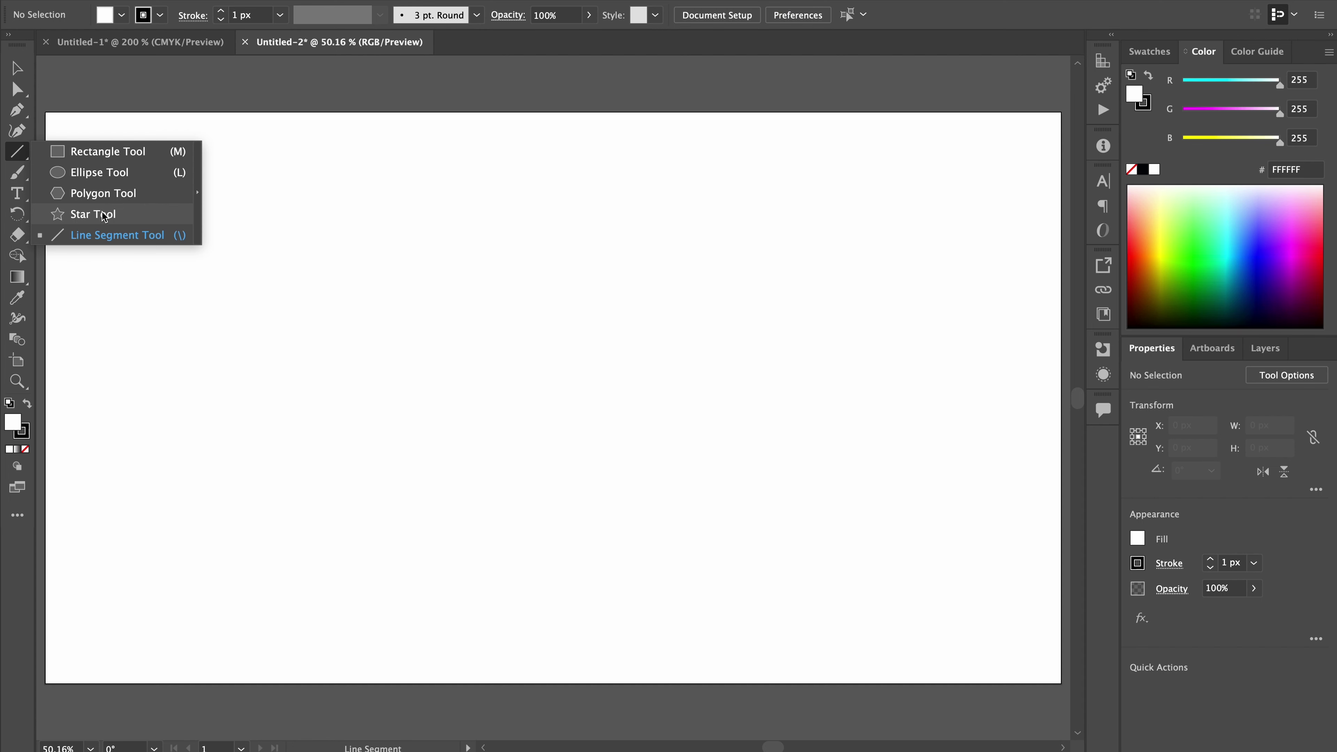
pyautogui.click(105, 190)
# Create a 3-sided polygon, rotate it to point right, reposition it and set its fill to None
pyautogui.click(492, 373)
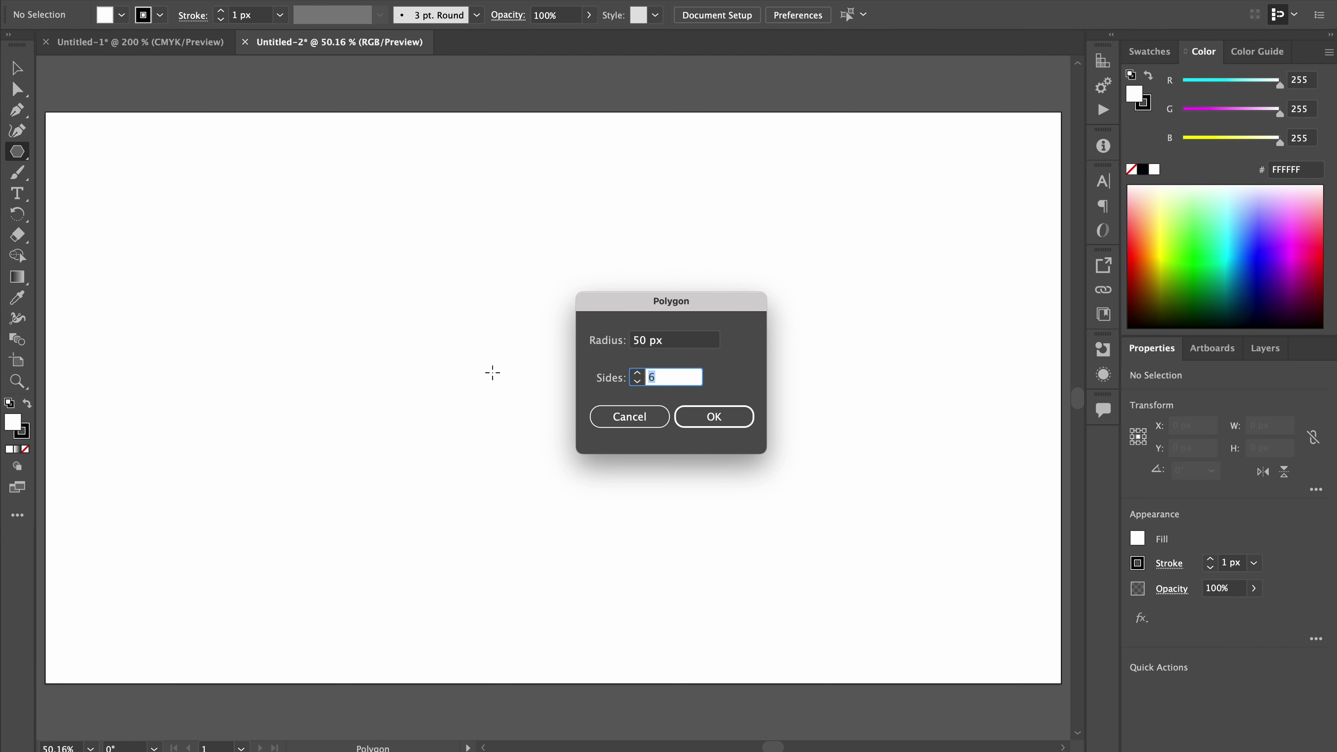
pyautogui.write('3')
pyautogui.click(714, 417)
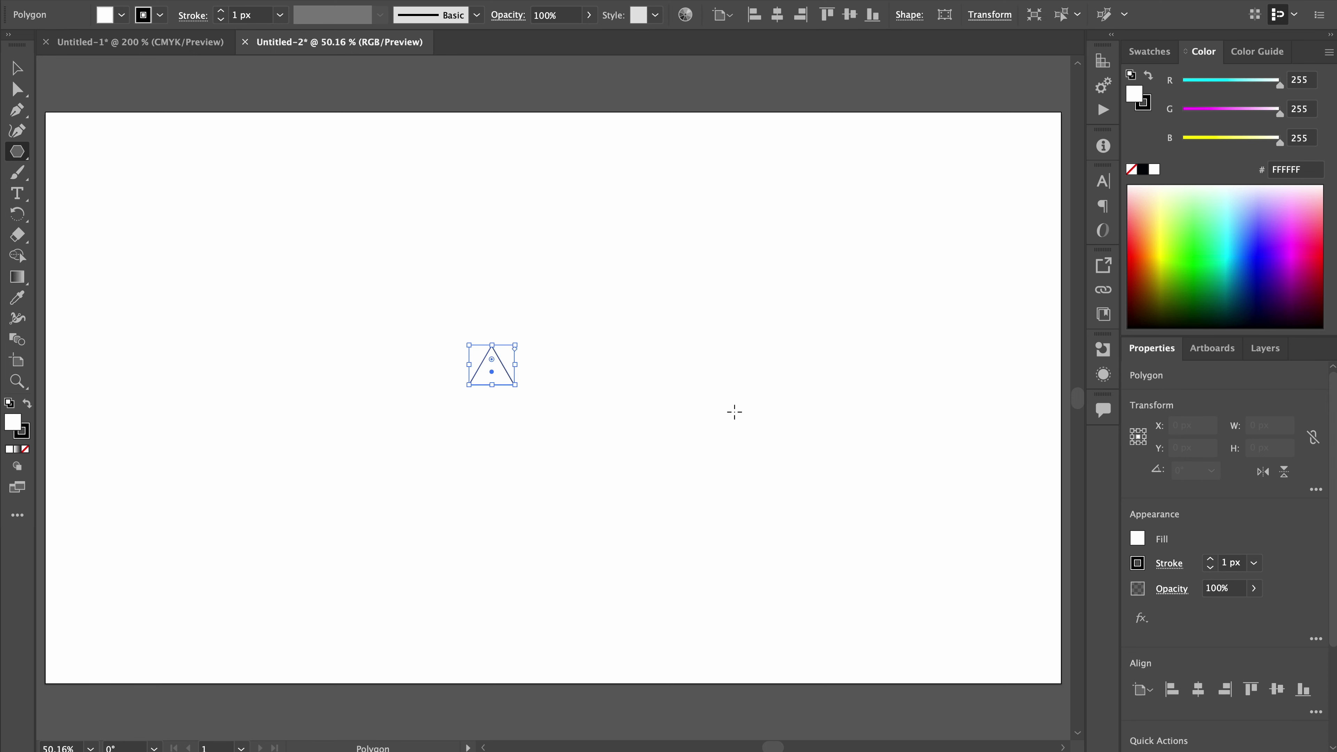
pyautogui.scroll(5, 444, 356)
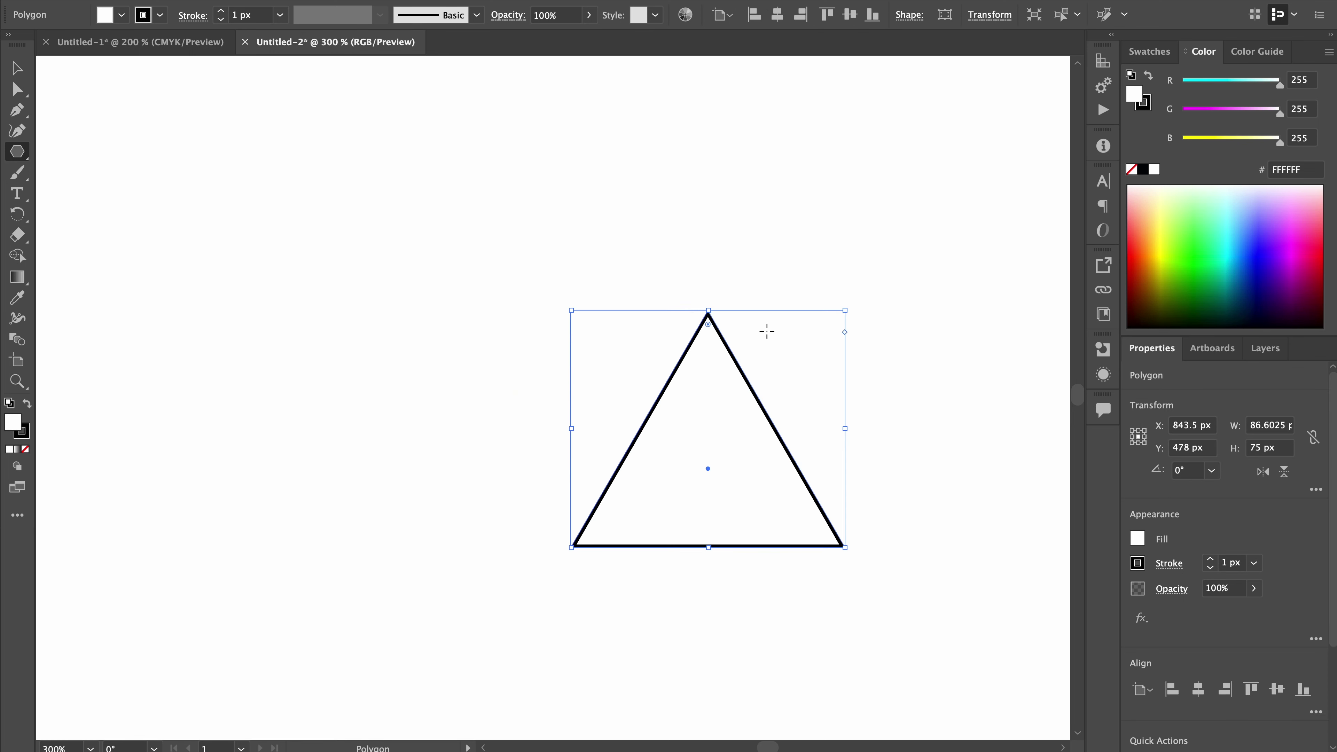
pyautogui.moveTo(851, 306); pyautogui.dragTo(670, 381)
pyautogui.press('v')
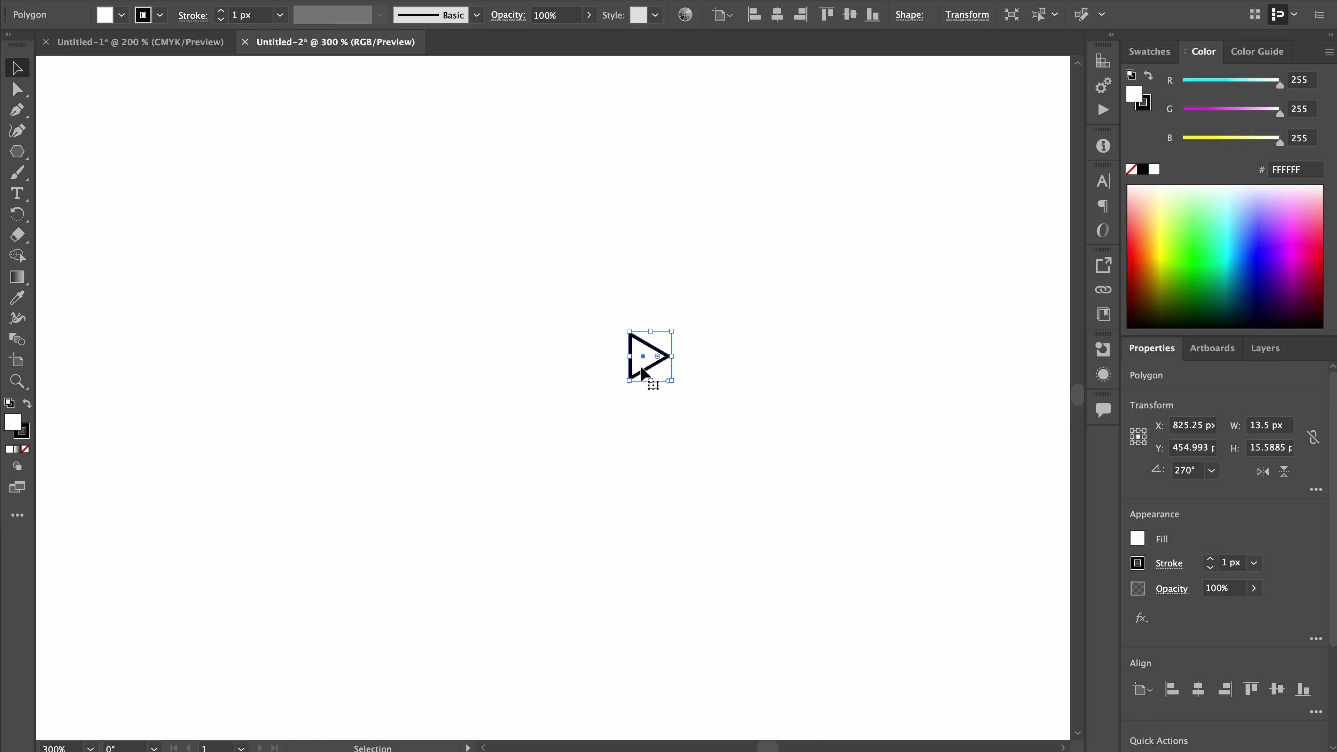
pyautogui.scroll(2, 640, 373)
pyautogui.scroll(1, 628, 373)
pyautogui.moveTo(682, 357); pyautogui.dragTo(563, 452)
pyautogui.click(25, 449)
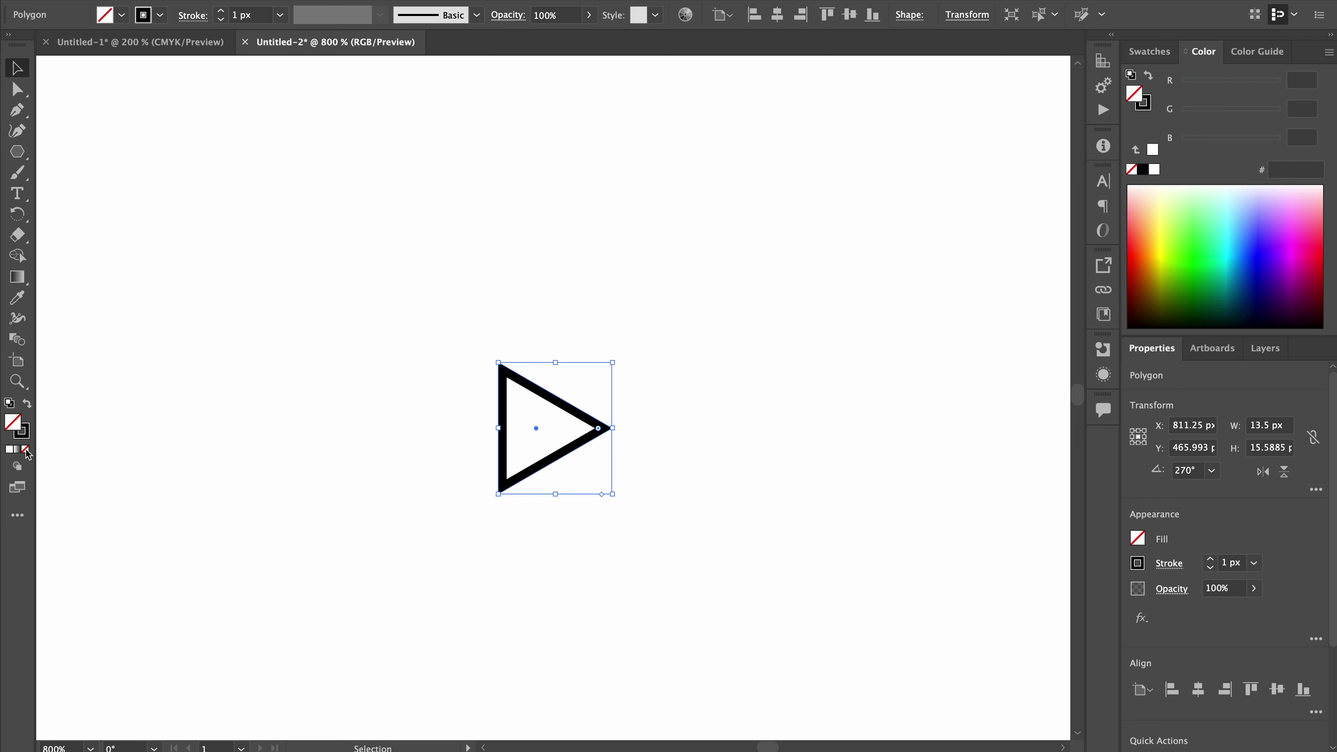
pyautogui.click(160, 449)
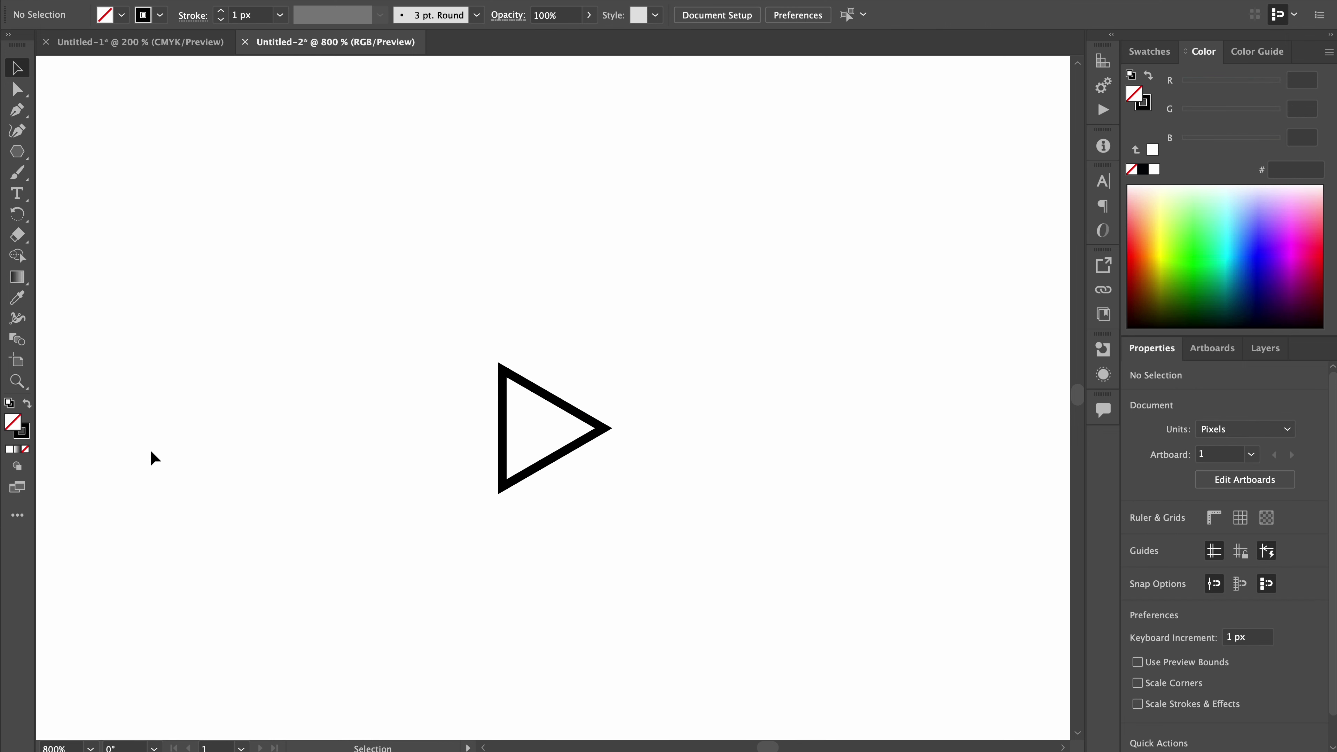
# Draw a 15 px line segment starting at the triangle's tip
pyautogui.click(17, 172)
pyautogui.click(17, 153)
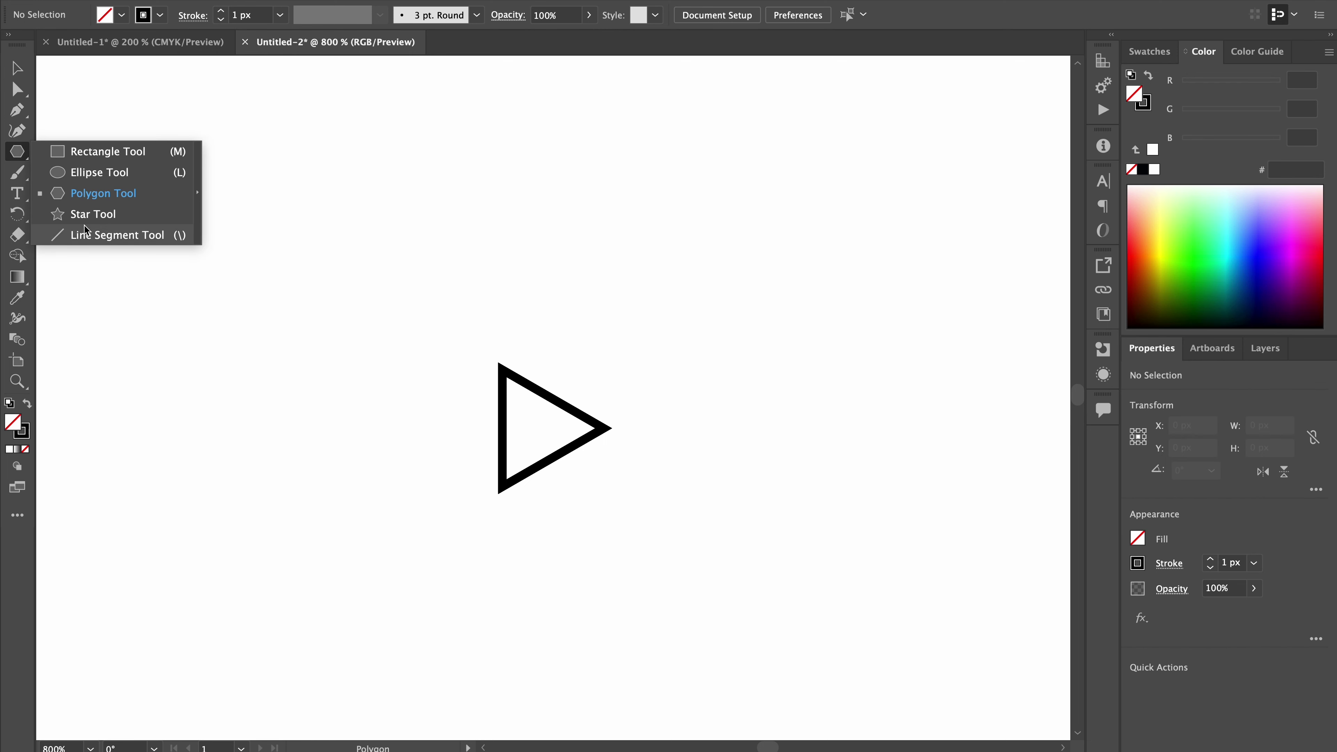
pyautogui.click(117, 235)
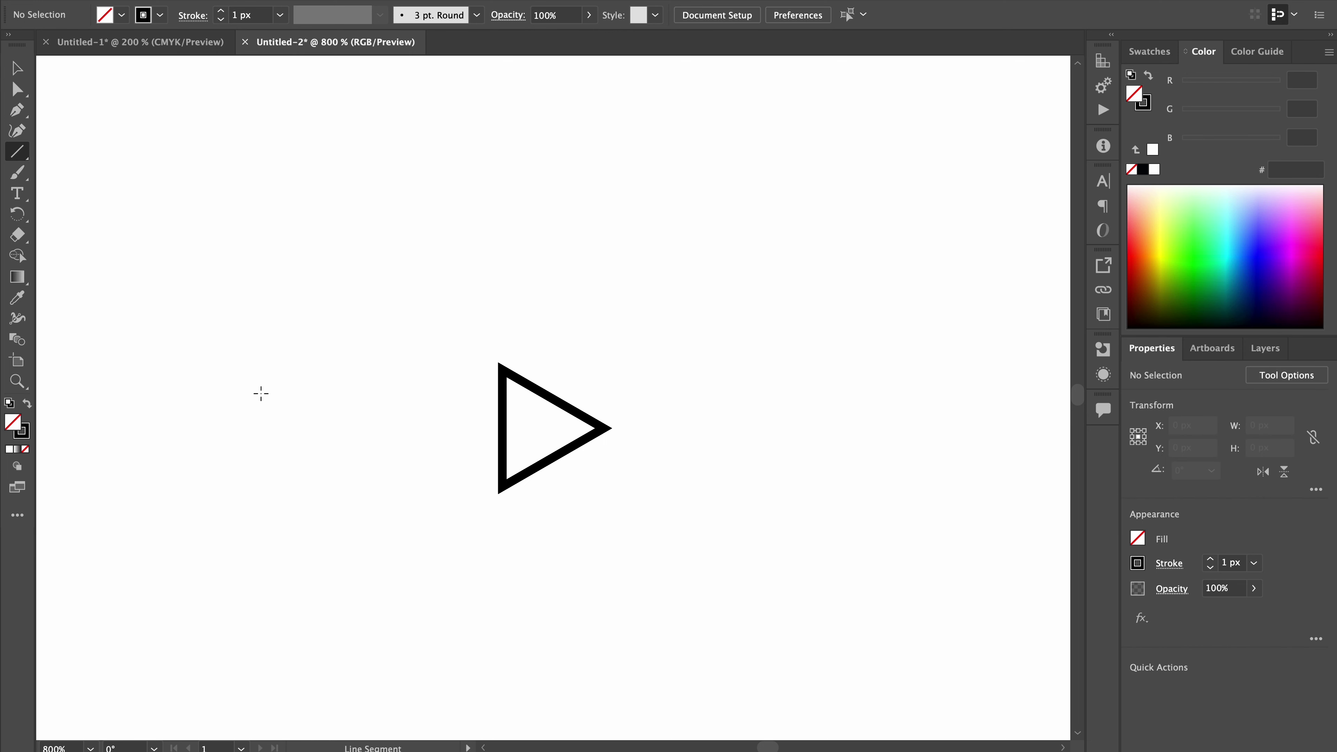
pyautogui.click(675, 428)
pyautogui.write('15')
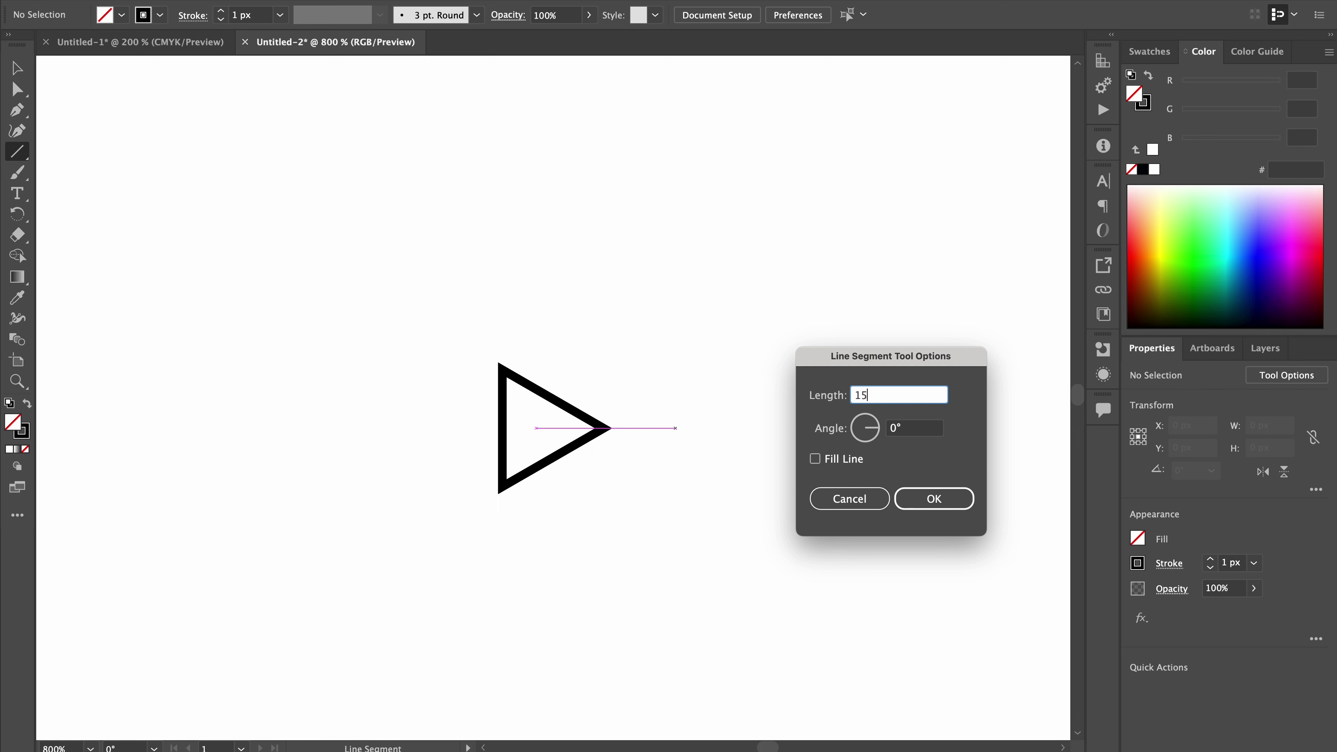
pyautogui.press('Return')
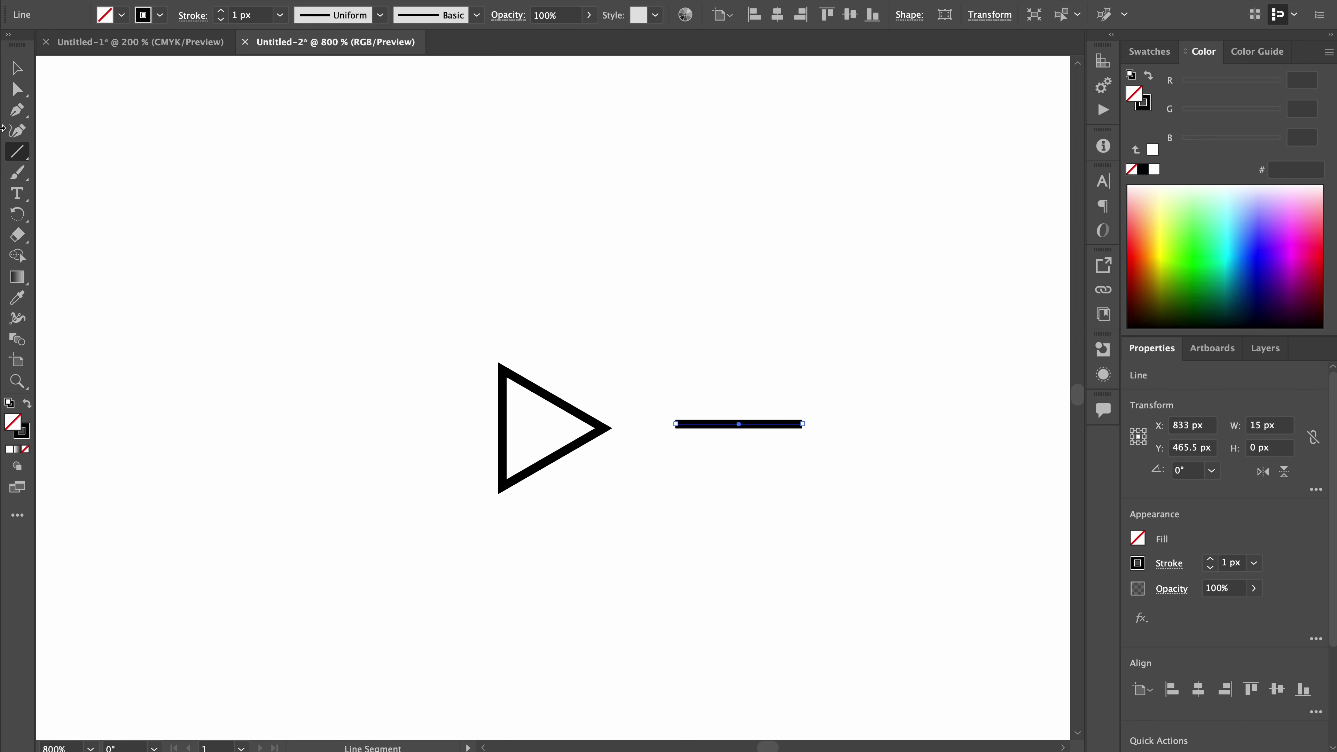
# Resize and move the triangle so its tip meets the line, then centre them vertically
pyautogui.click(17, 69)
pyautogui.click(605, 424)
pyautogui.moveTo(612, 492)
pyautogui.mouseDown()
pyautogui.moveTo(687, 540)
pyautogui.moveTo(660, 548)
pyautogui.moveTo(620, 476)
pyautogui.mouseUp()
pyautogui.moveTo(671, 519); pyautogui.dragTo(625, 483)
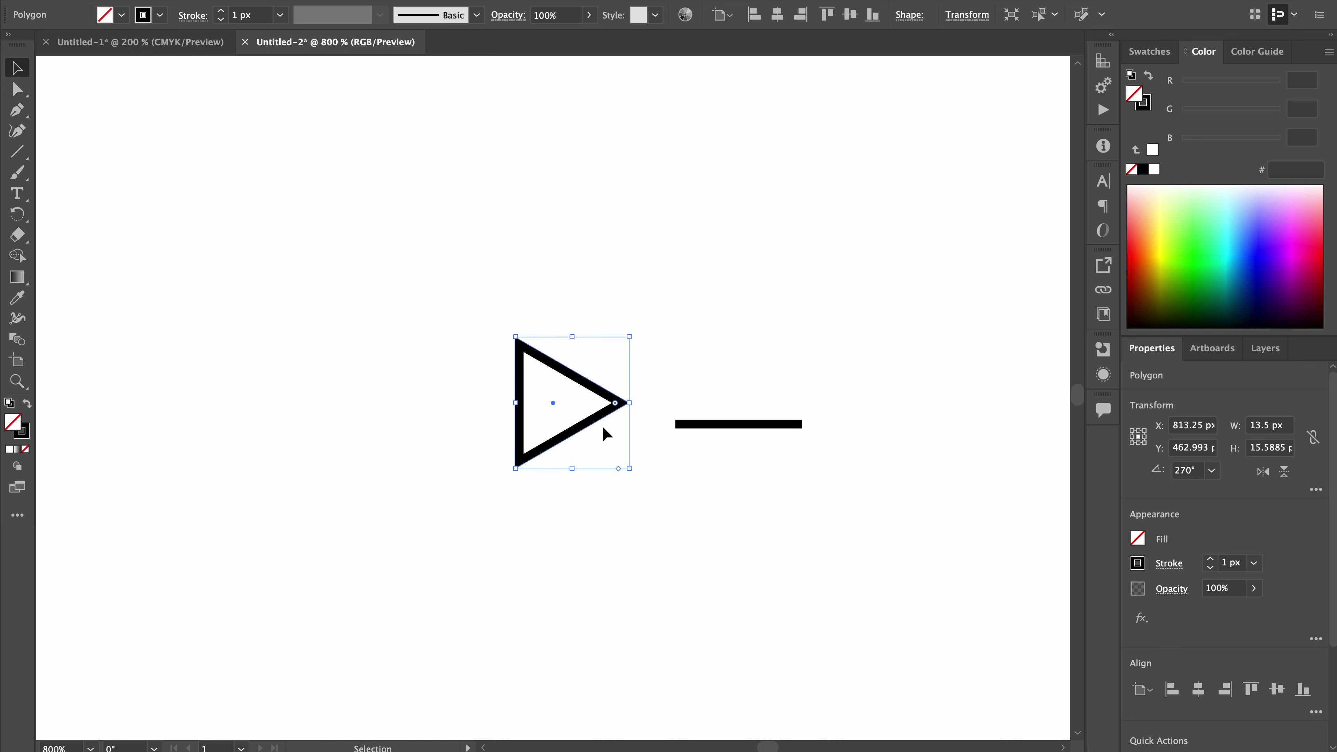
pyautogui.moveTo(603, 432); pyautogui.dragTo(648, 442)
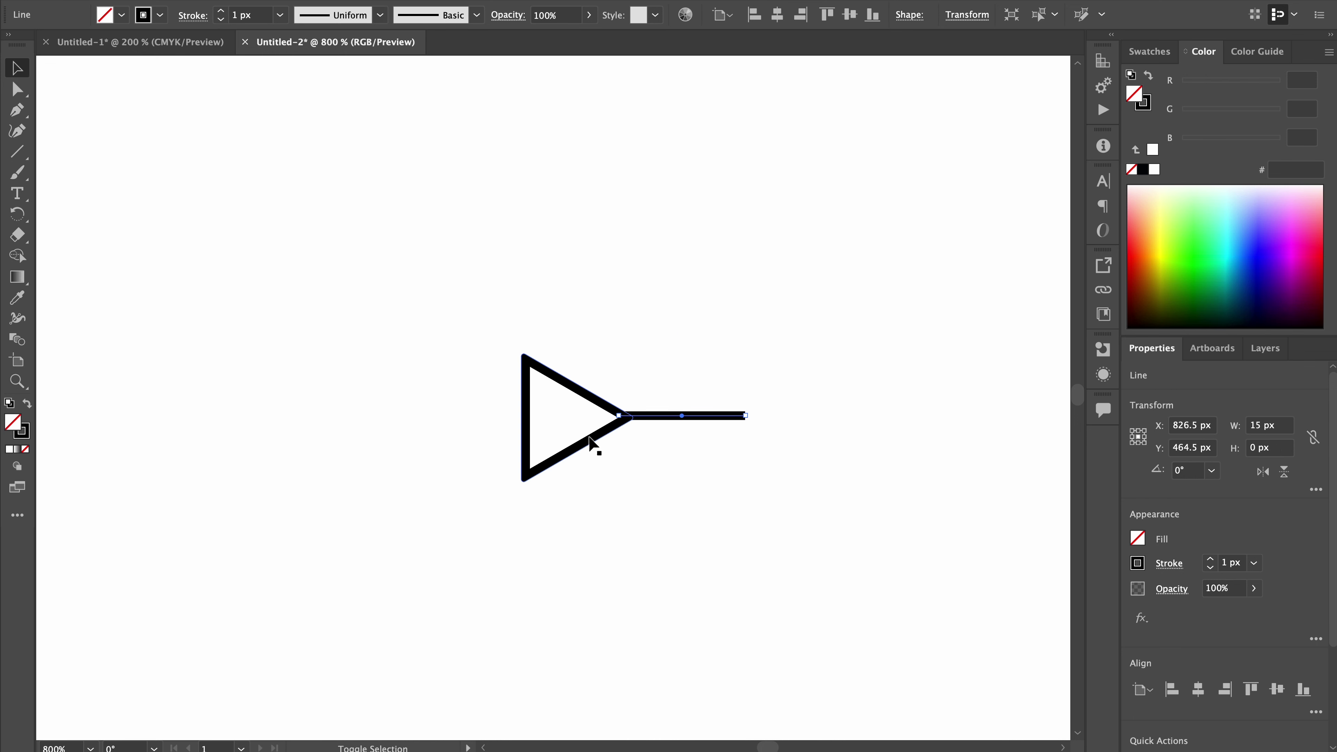
pyautogui.click(596, 440)
pyautogui.click(1276, 690)
pyautogui.click(818, 486)
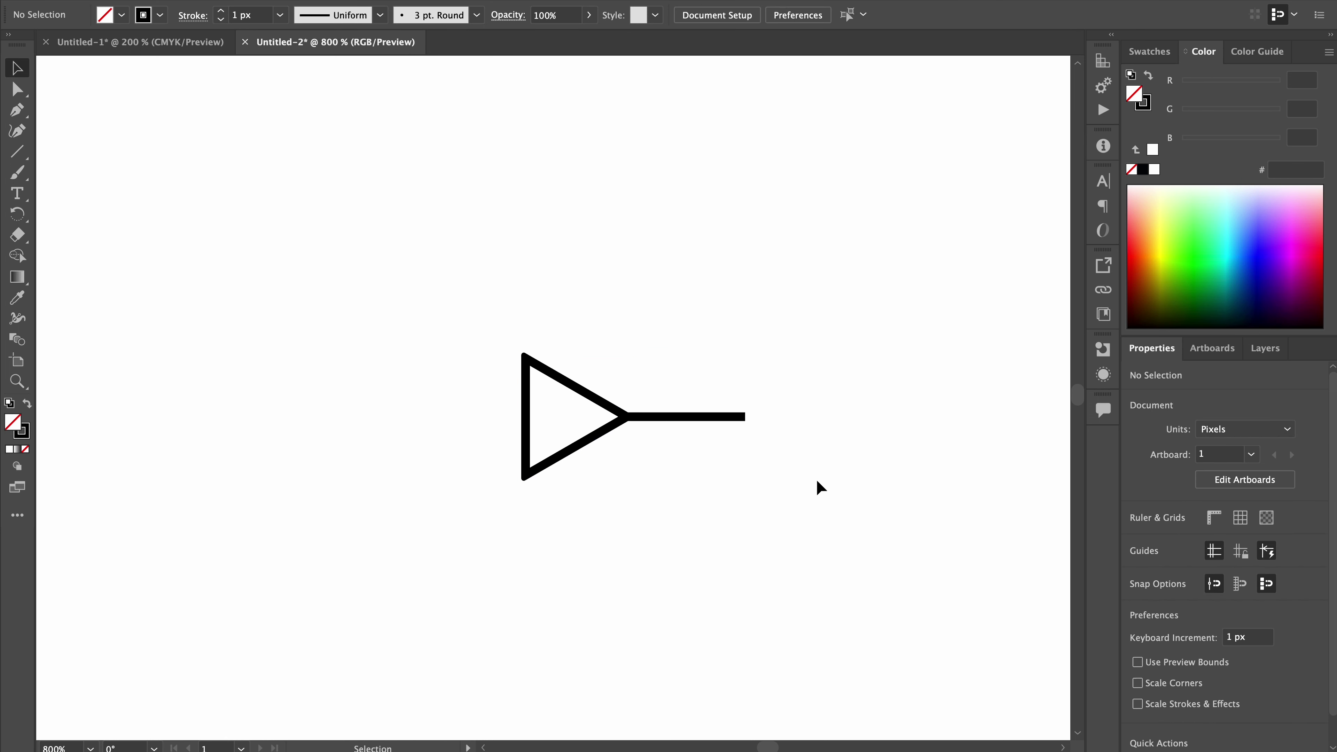
# Copy the line as a left lead and a vertical bar at the tip, then select all parts
pyautogui.click(662, 420)
pyautogui.hotkey('ctrl', 'c')
pyautogui.hotkey('ctrl', 'v')
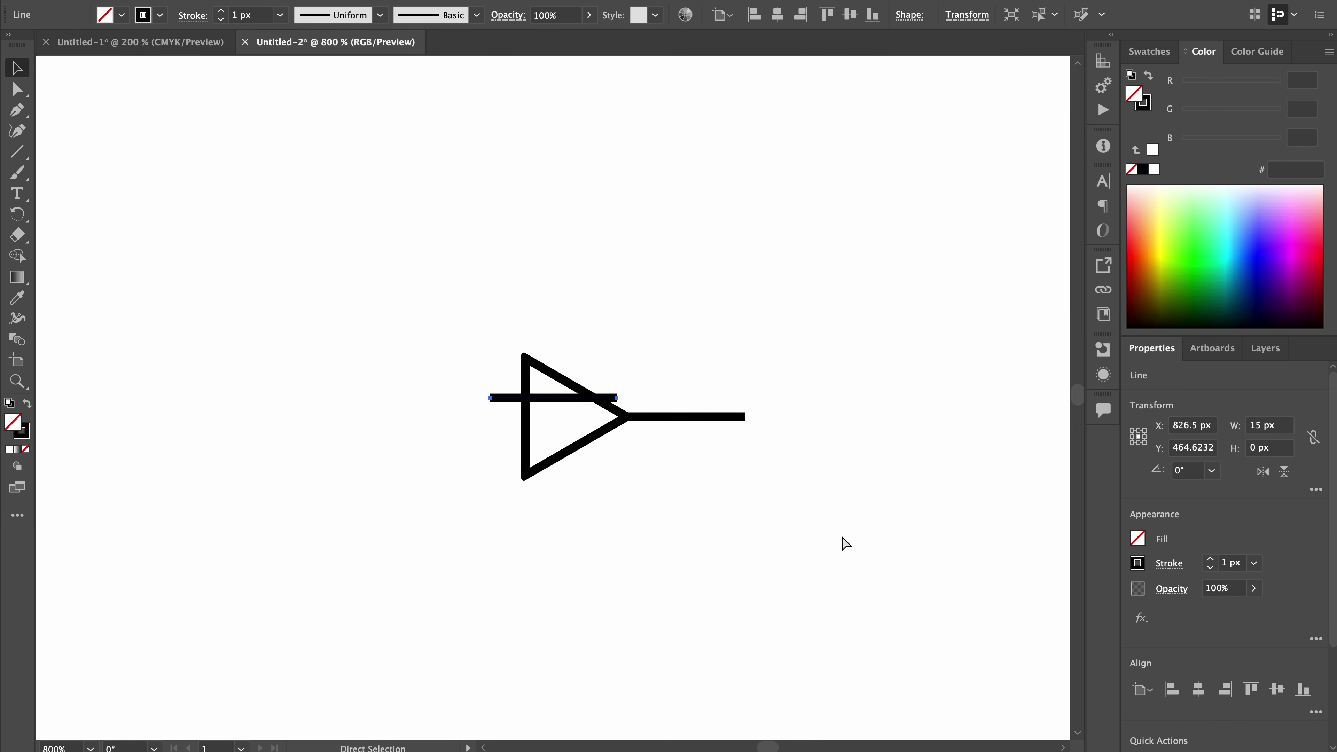
pyautogui.moveTo(560, 402); pyautogui.dragTo(473, 419)
pyautogui.click(699, 533)
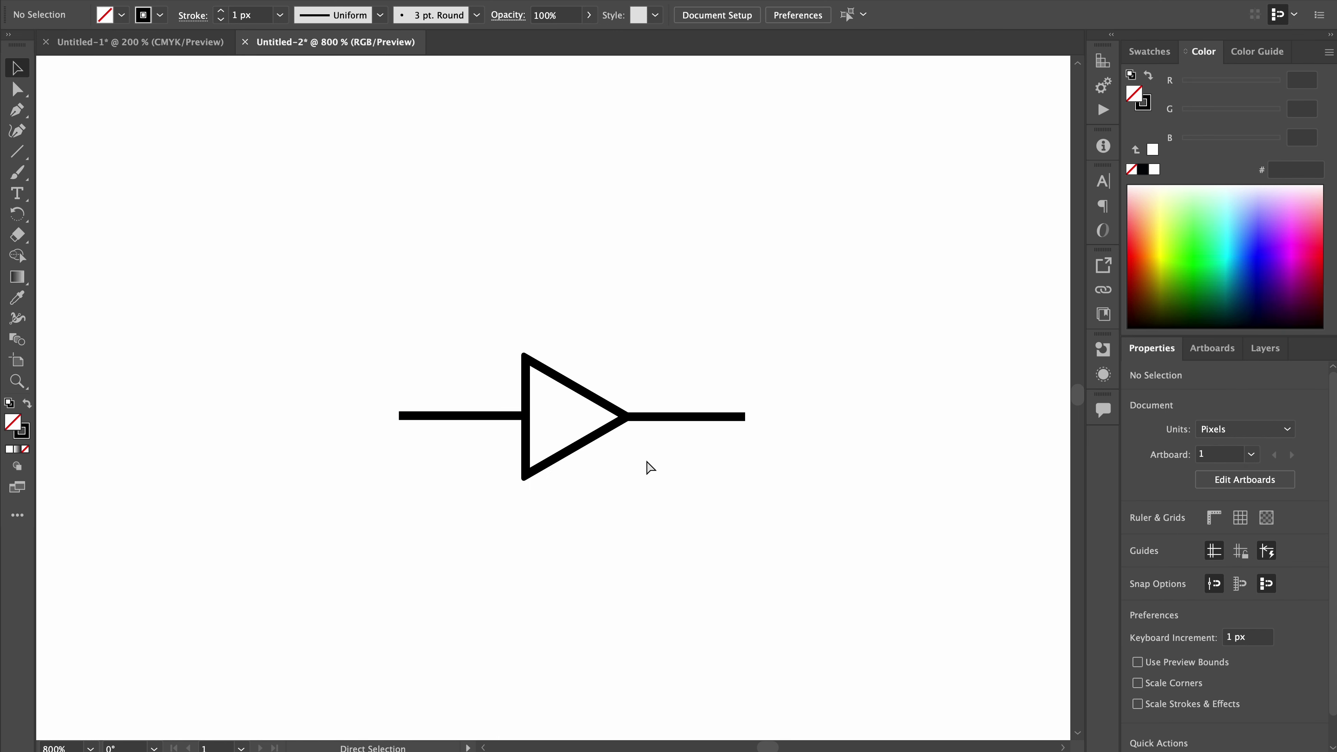
pyautogui.hotkey('ctrl', 'z')
pyautogui.moveTo(618, 396); pyautogui.dragTo(625, 450)
pyautogui.click(492, 347)
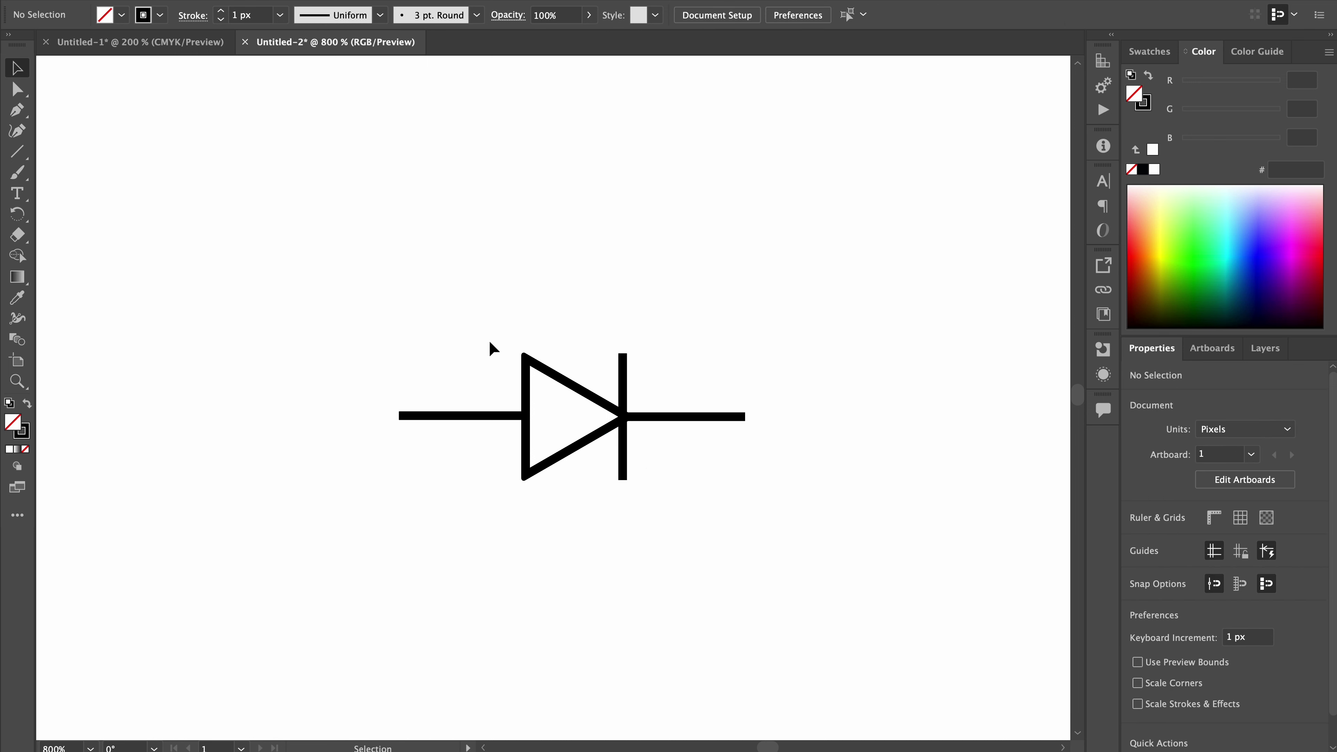
pyautogui.moveTo(300, 287); pyautogui.dragTo(829, 581)
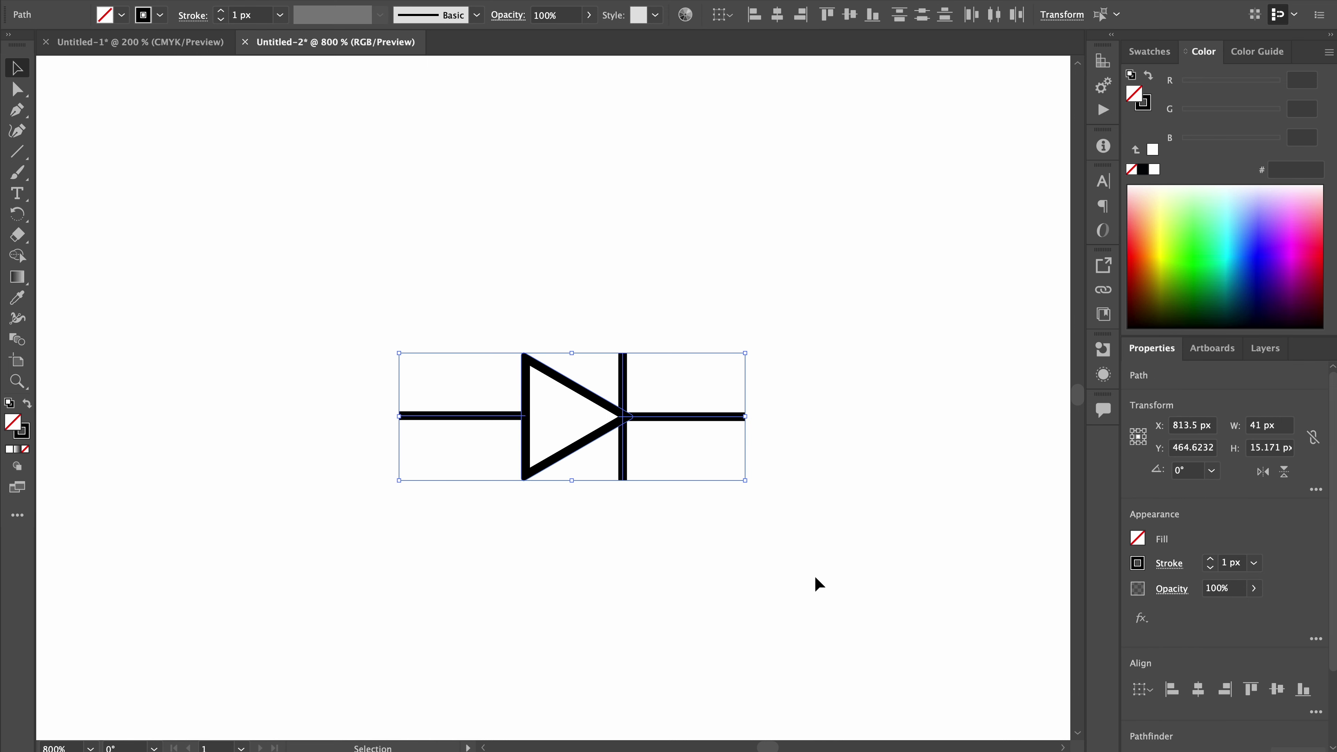
# Set the selected diode's stroke colour to white
pyautogui.doubleClick(24, 432)
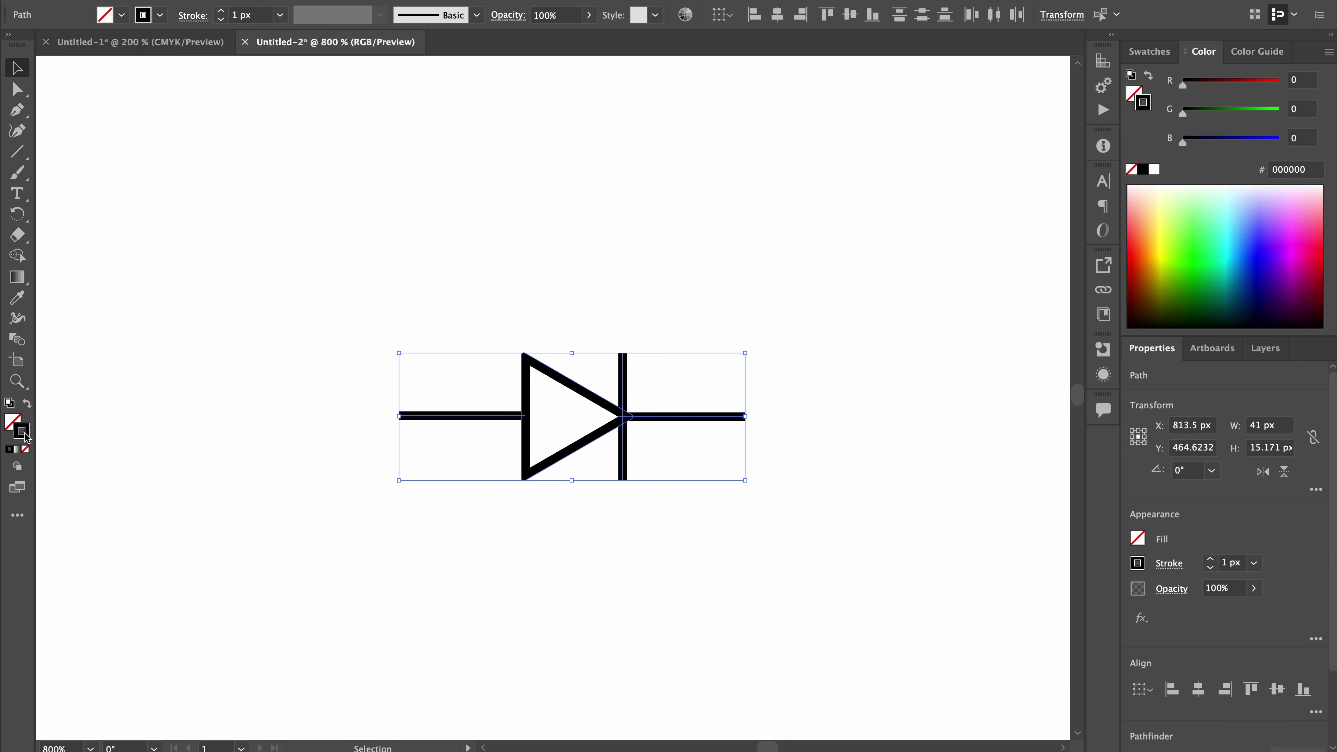
pyautogui.click(863, 402)
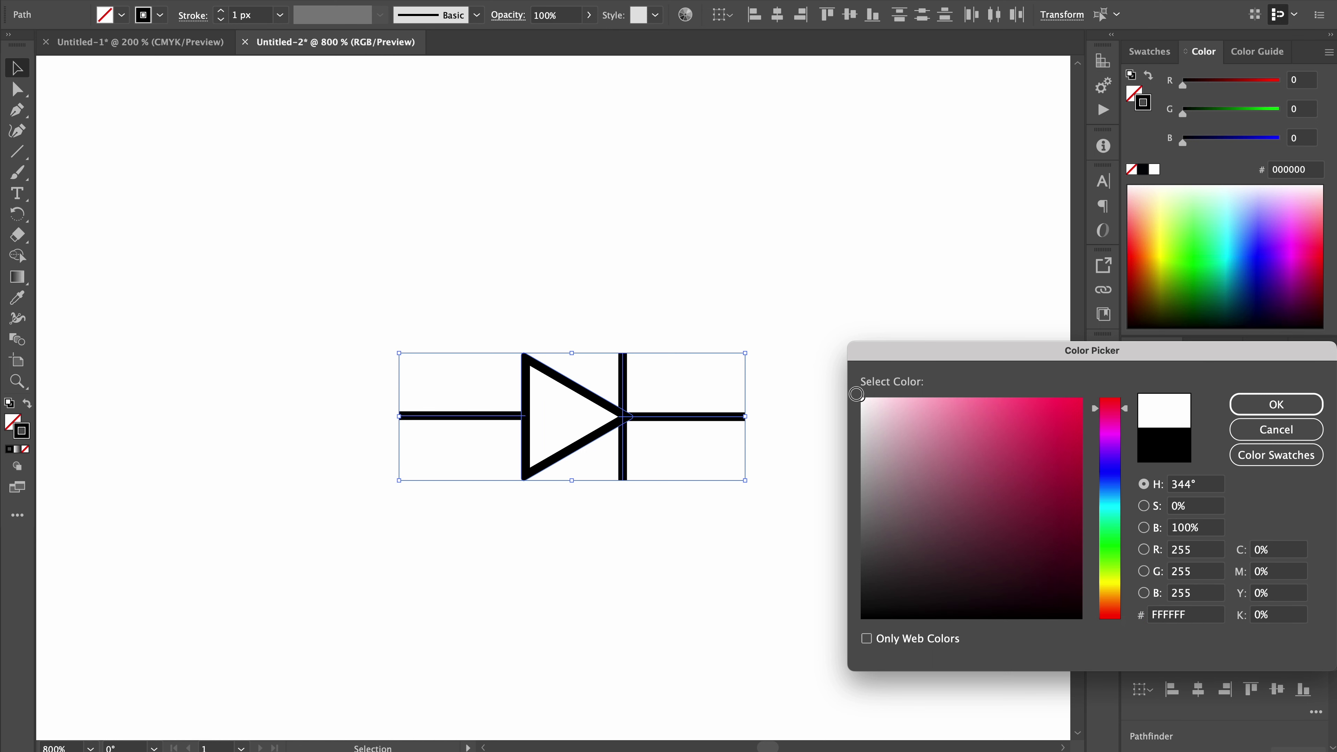
pyautogui.click(1274, 405)
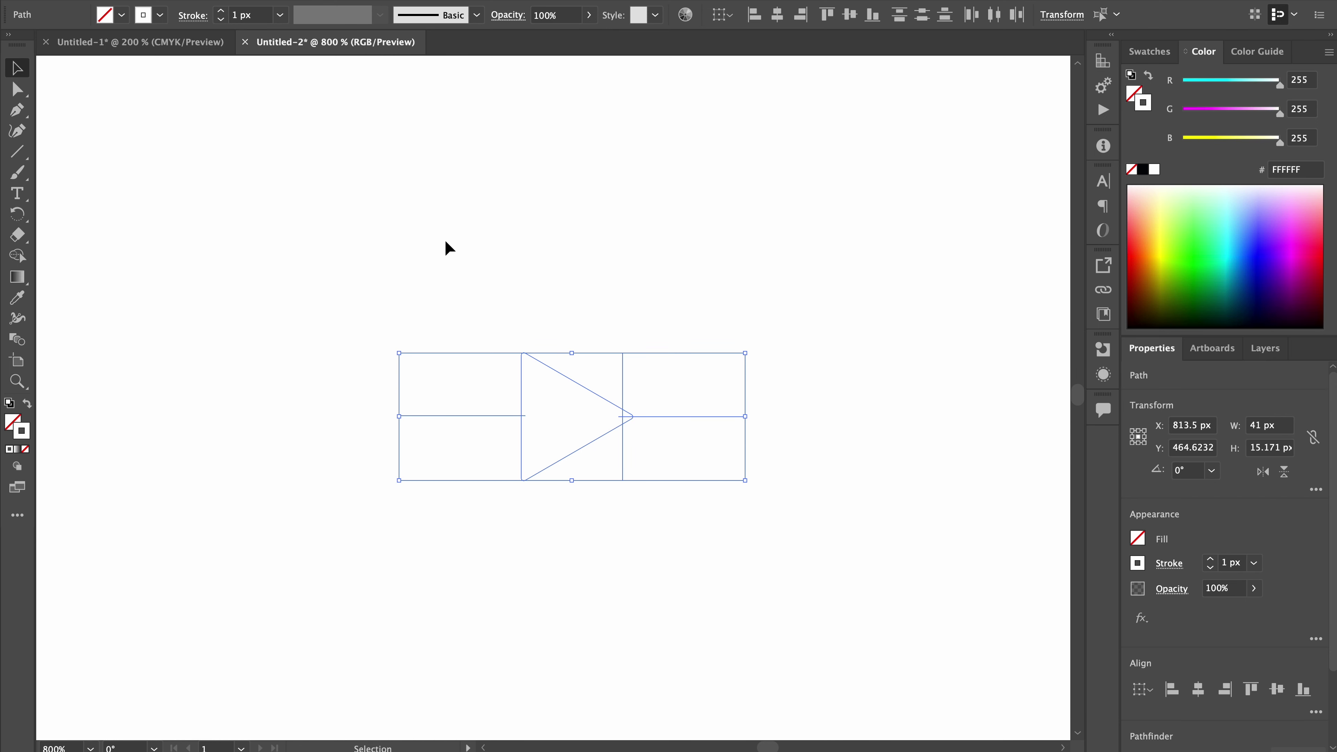
# Export the selected diode as an SVG asset named 'diode'
pyautogui.click(100, 1)
pyautogui.click(215, 287)
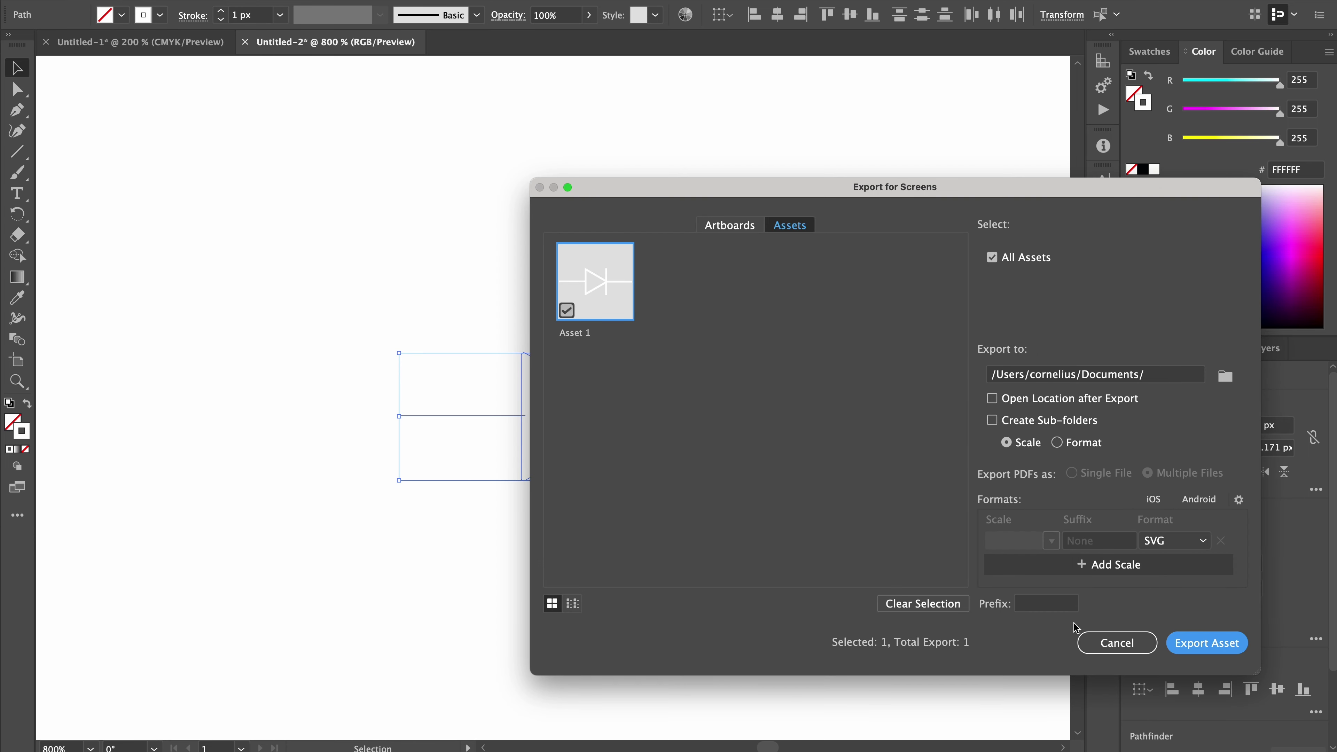
pyautogui.doubleClick(574, 333)
pyautogui.write('diode')
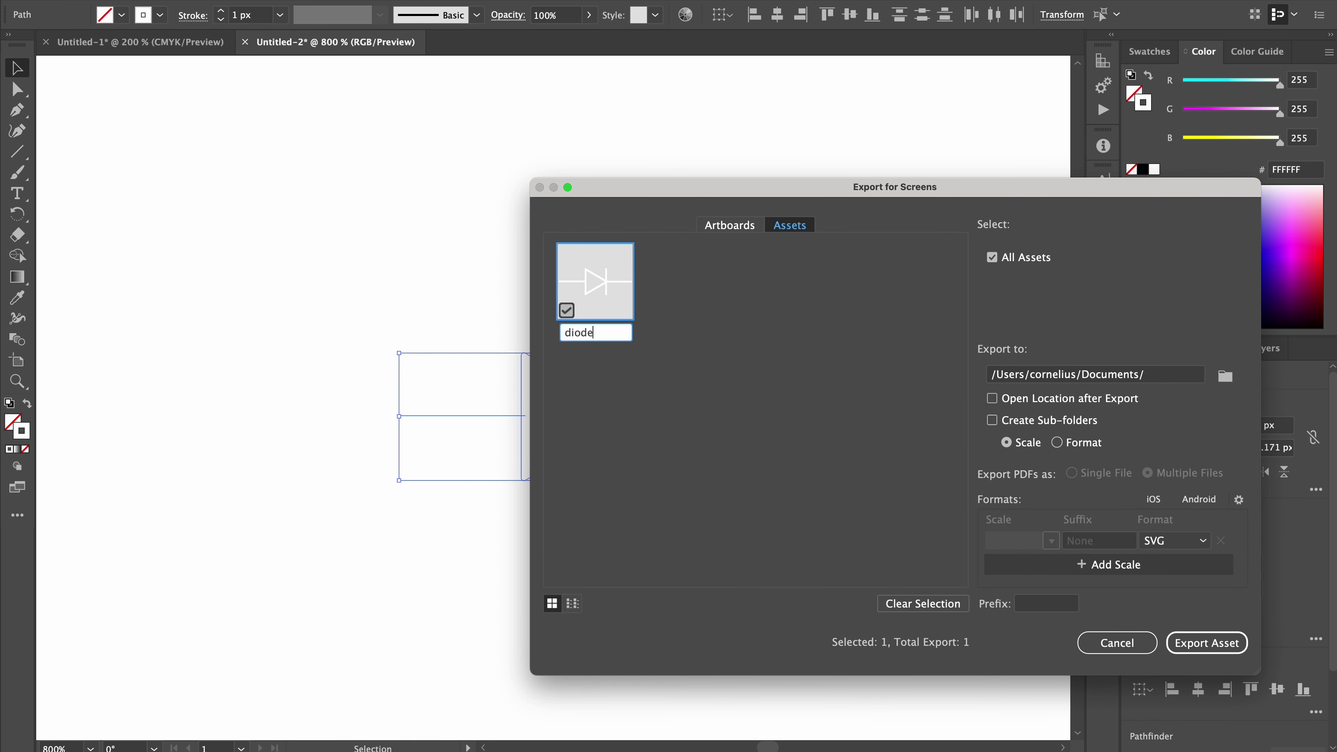
pyautogui.press('Return')
pyautogui.click(1207, 642)
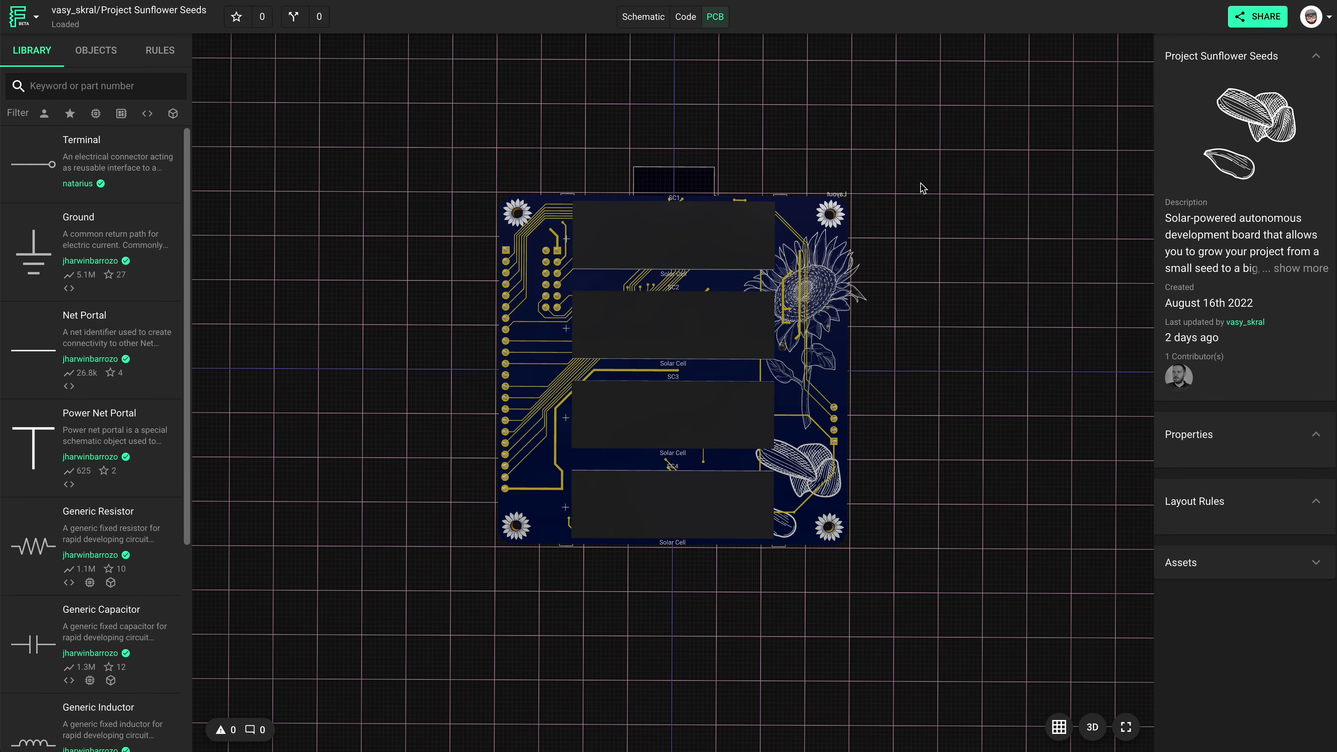
# Switch the Project Sunflower Seeds board to 3D view and orbit to a near top-down angle
pyautogui.press('3')
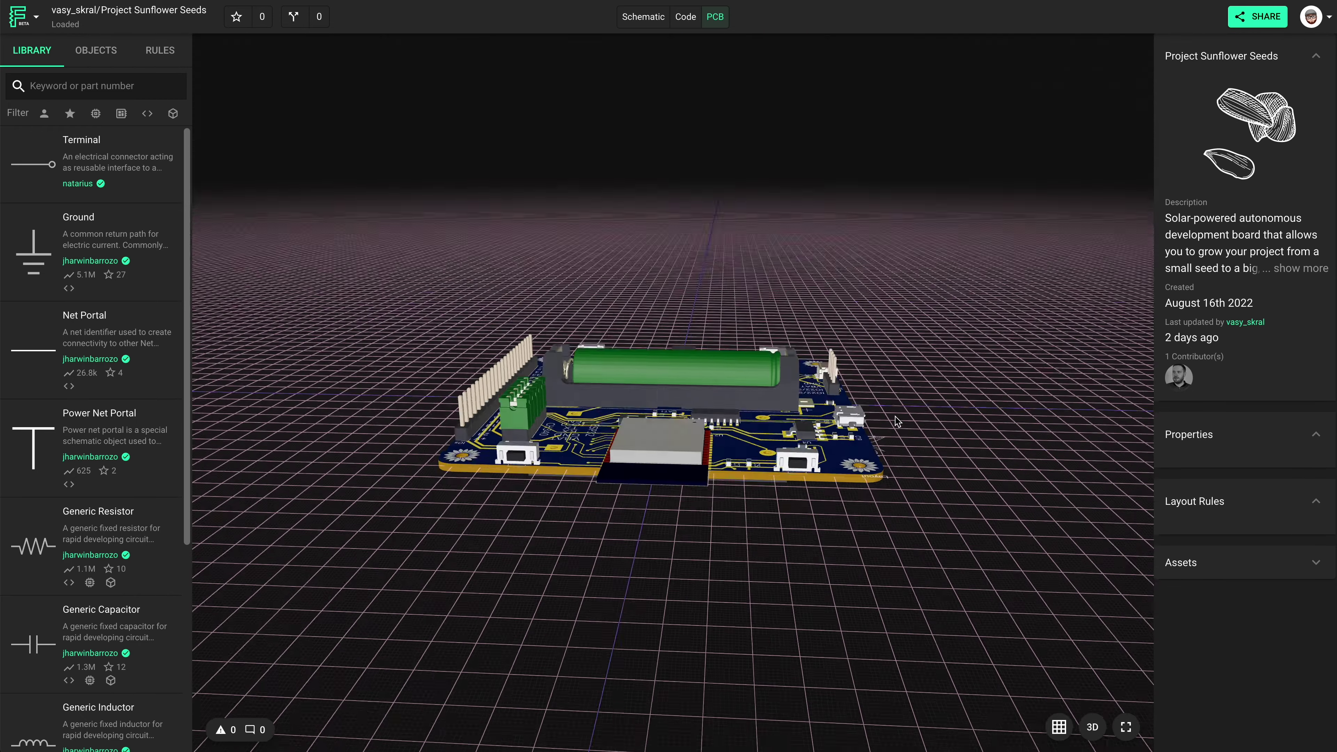
pyautogui.moveTo(898, 421); pyautogui.dragTo(901, 485)
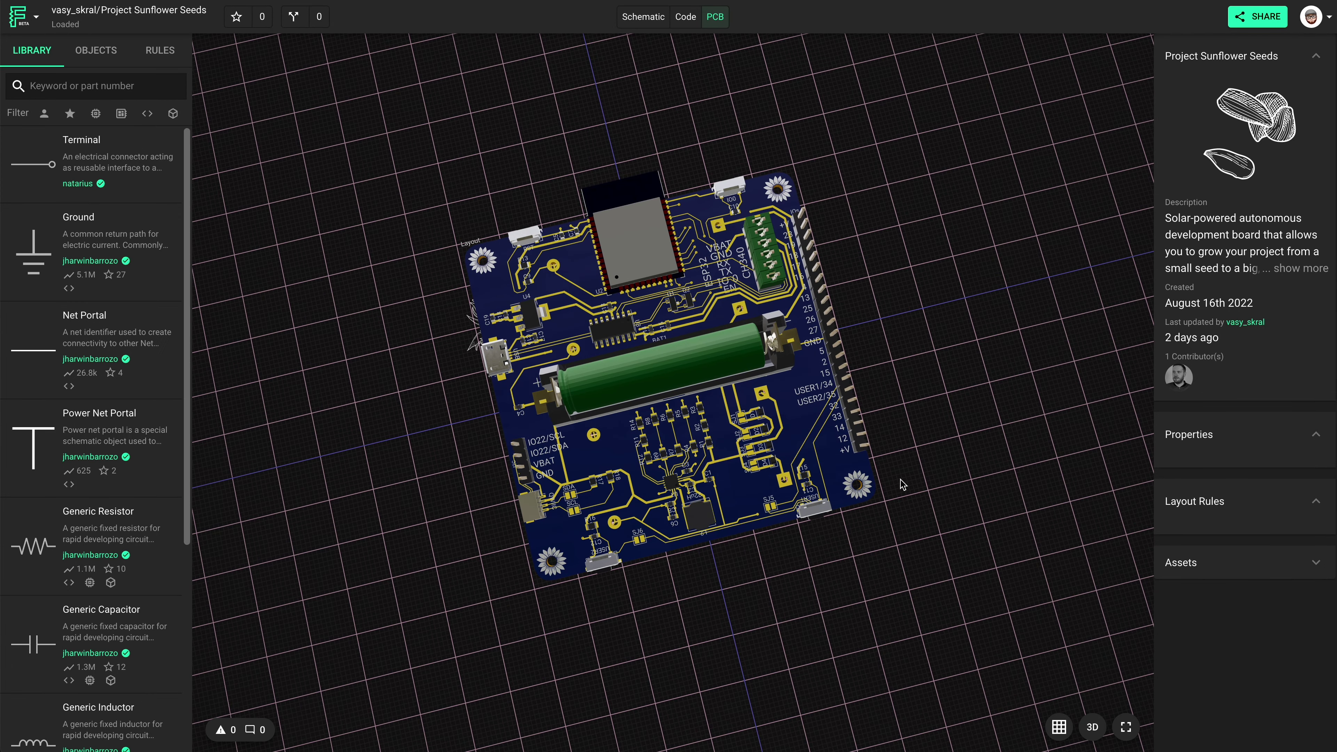